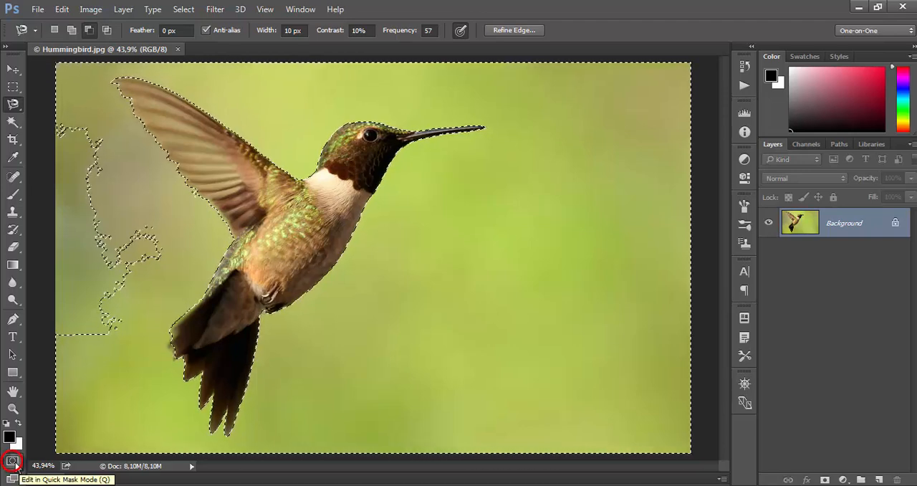
# Step: Turn the selection around the hummingbird into a Quick Mask and display the document's channels
pyautogui.click(14, 463)
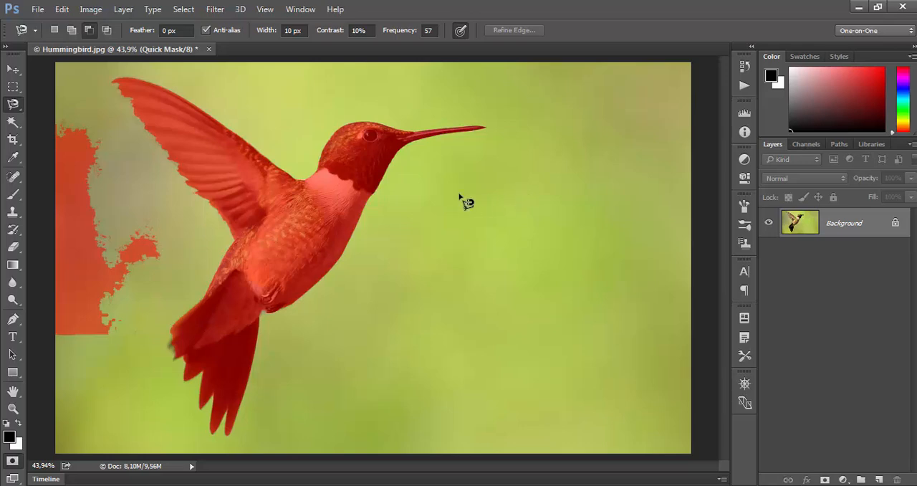
pyautogui.click(301, 9)
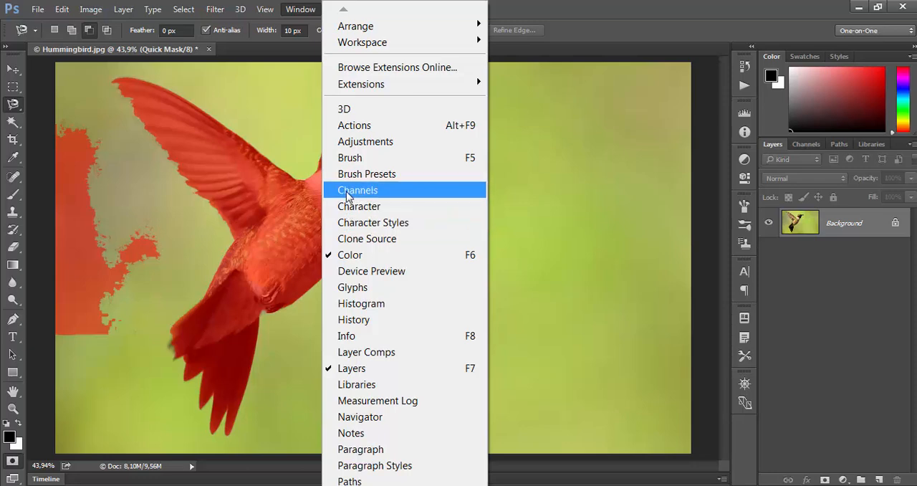
pyautogui.click(399, 199)
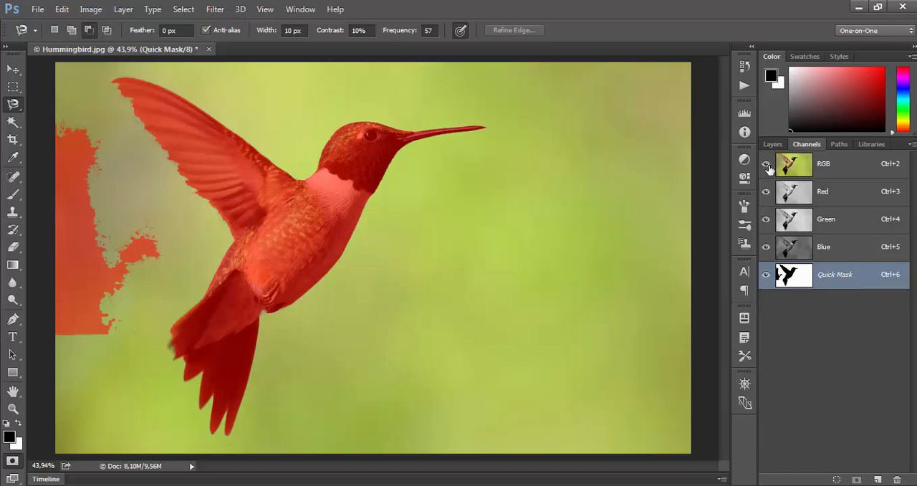
# Step: Hide the RGB composite channel to inspect the Quick Mask on its own, and show the composite again
pyautogui.click(767, 165)
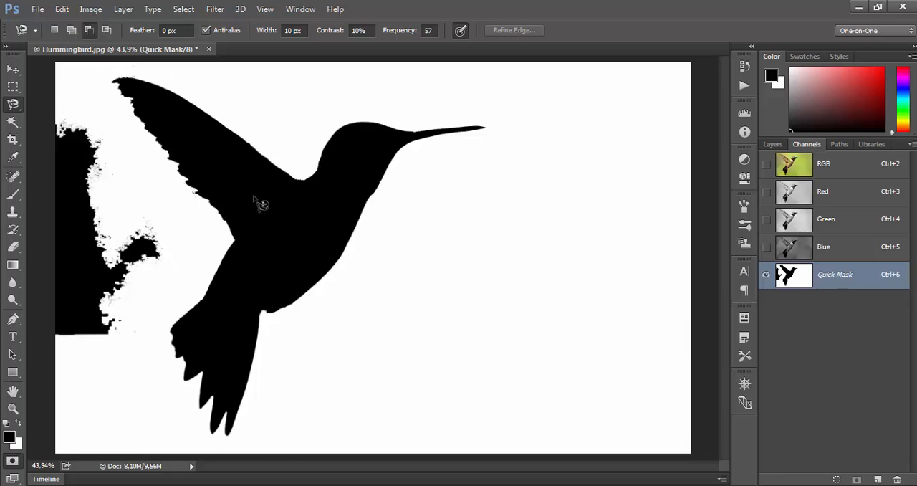
pyautogui.click(765, 164)
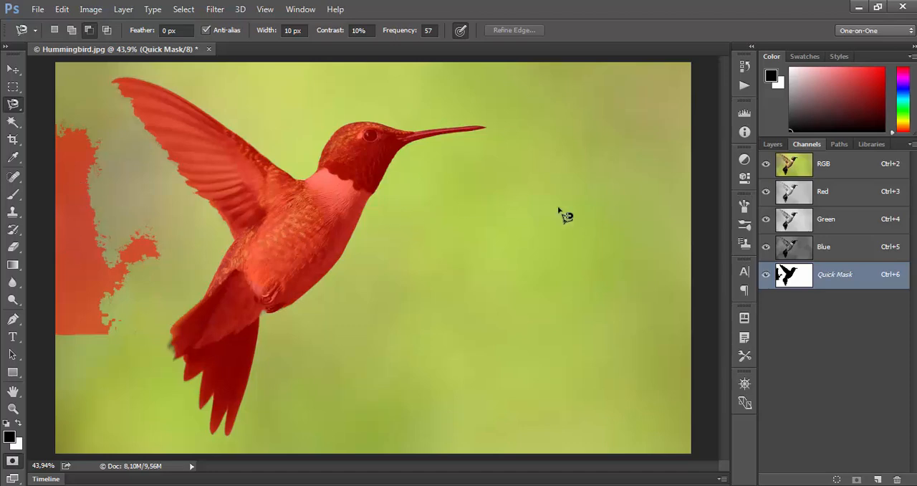
# Step: Set the Quick Mask overlay's opacity to 100% in its options
pyautogui.doubleClick(805, 280)
pyautogui.moveTo(475, 117); pyautogui.dragTo(635, 157)
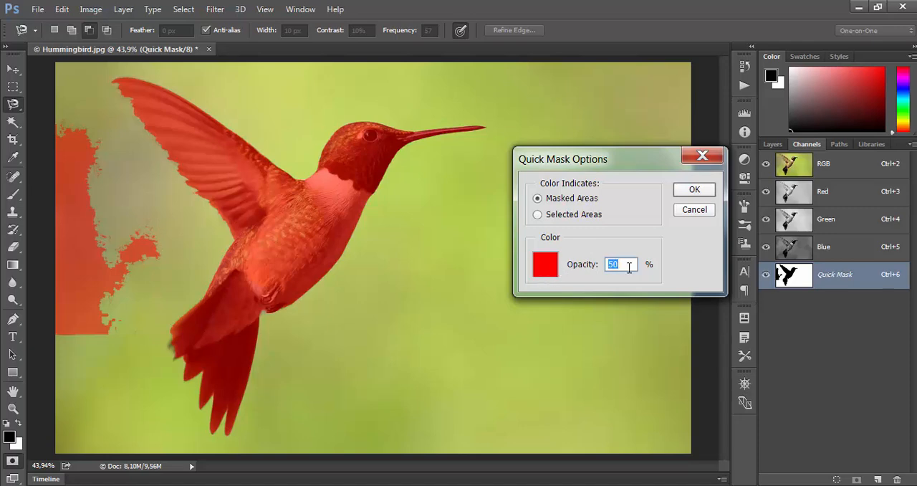
pyautogui.click(629, 266)
pyautogui.moveTo(626, 264); pyautogui.dragTo(556, 266)
pyautogui.write('100')
pyautogui.click(694, 190)
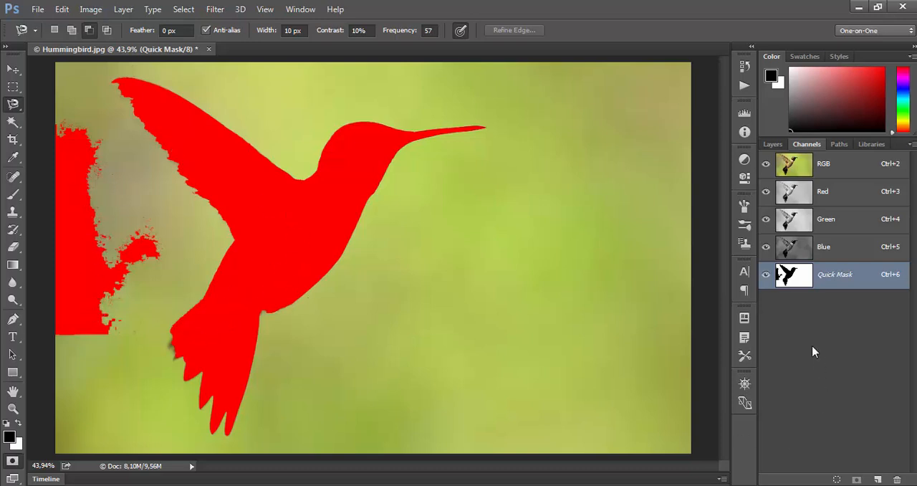
# Step: Set the Quick Mask overlay's opacity to 50% and its colour to blue with a hue of 240°
pyautogui.doubleClick(800, 283)
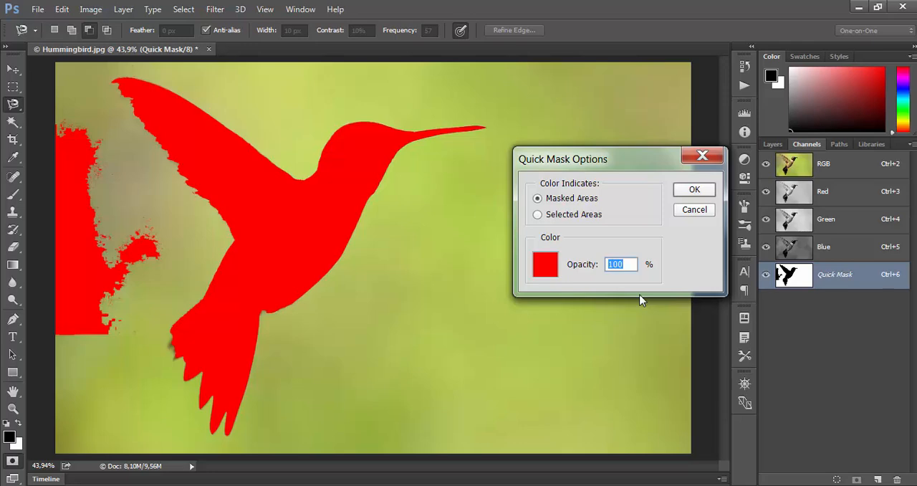
pyautogui.write('50')
pyautogui.click(546, 267)
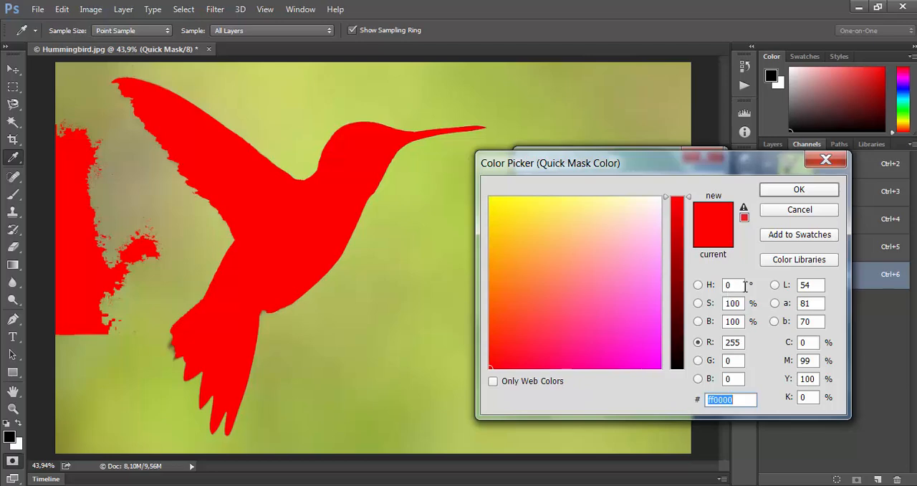
pyautogui.moveTo(689, 171)
pyautogui.mouseDown()
pyautogui.moveTo(530, 237)
pyautogui.moveTo(414, 257)
pyautogui.moveTo(689, 166)
pyautogui.mouseUp()
pyautogui.doubleClick(682, 292)
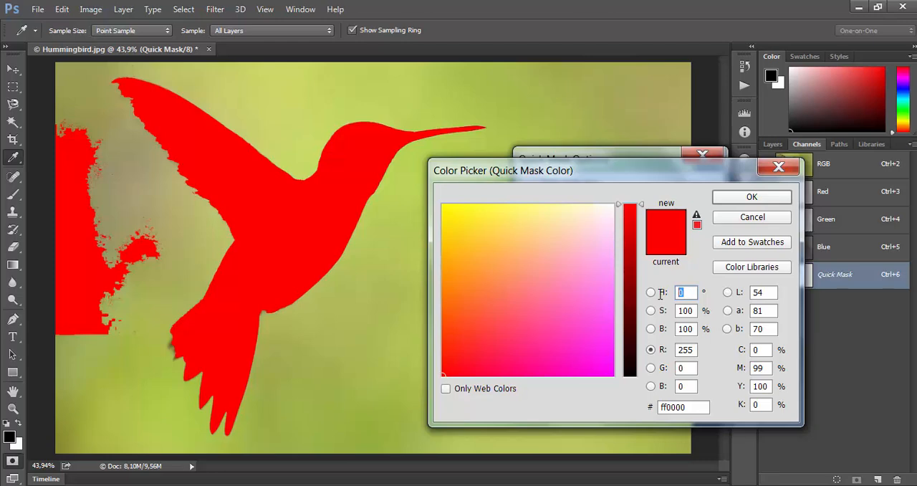
pyautogui.write('240')
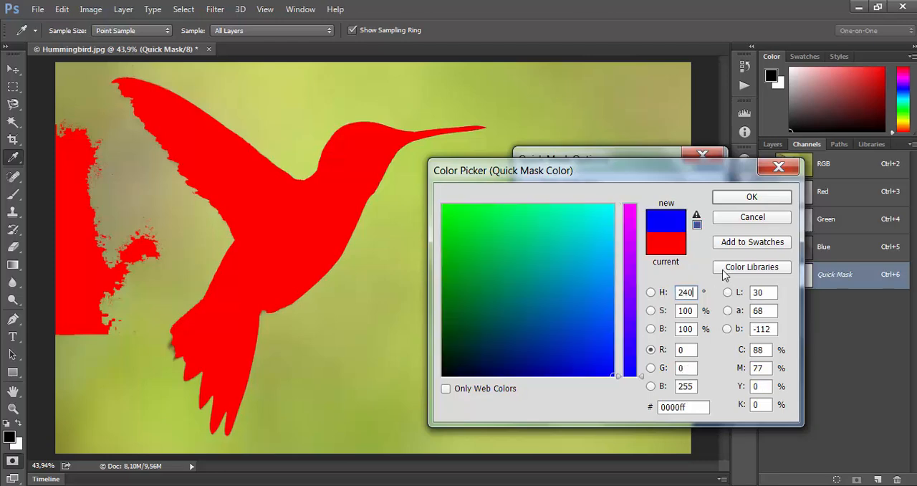
pyautogui.click(752, 196)
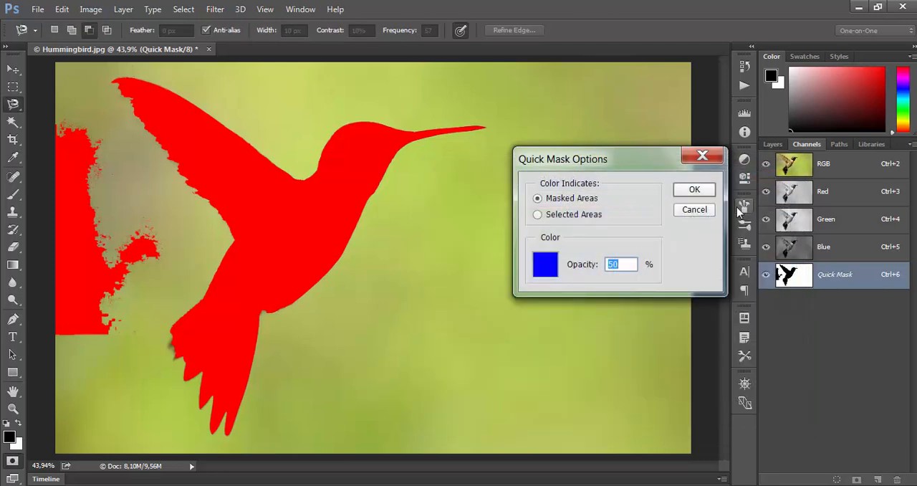
pyautogui.click(694, 190)
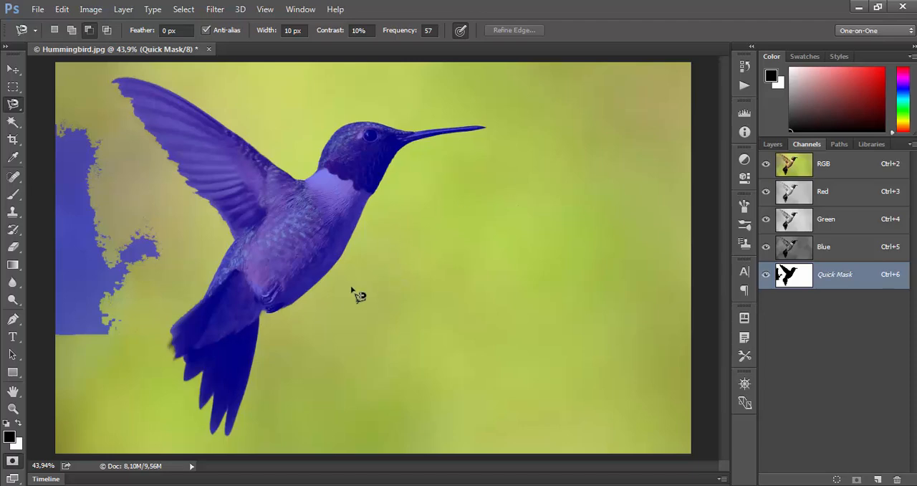
# Step: Set the Quick Mask overlay's colour to red with a hue of 0°
pyautogui.doubleClick(797, 281)
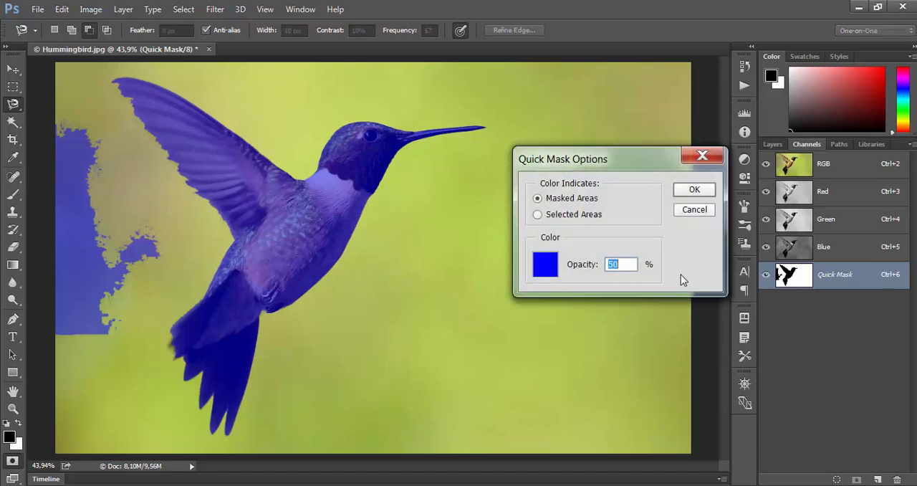
pyautogui.click(548, 270)
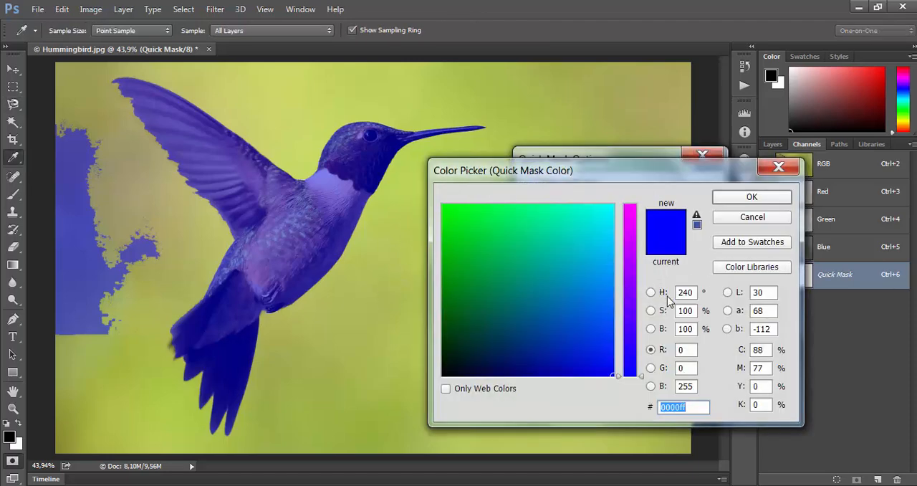
pyautogui.click(693, 295)
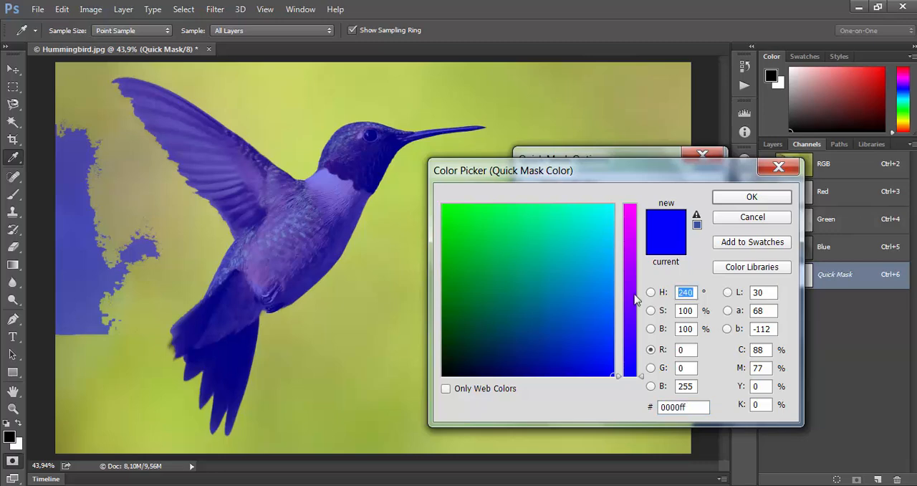
pyautogui.write('0')
pyautogui.click(751, 202)
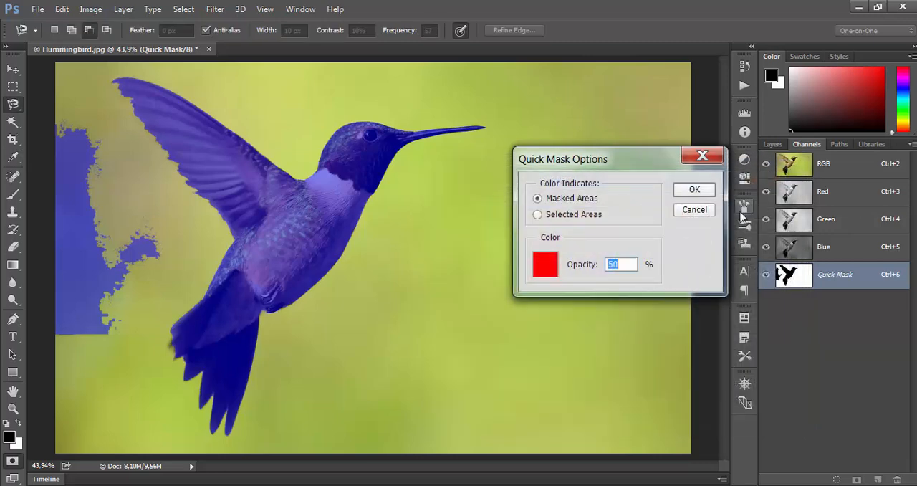
pyautogui.click(689, 191)
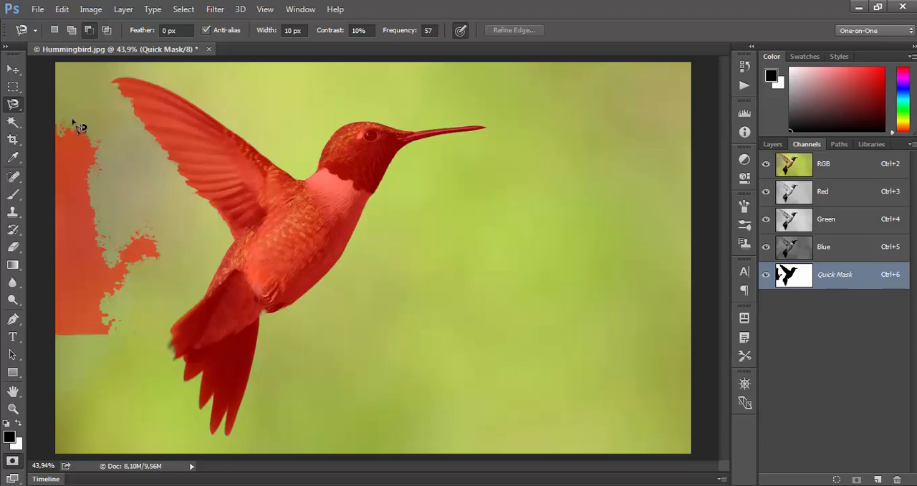
# Step: Activate the Brush Tool and set its hardness to 100% and its size to 100 px
pyautogui.click(15, 197)
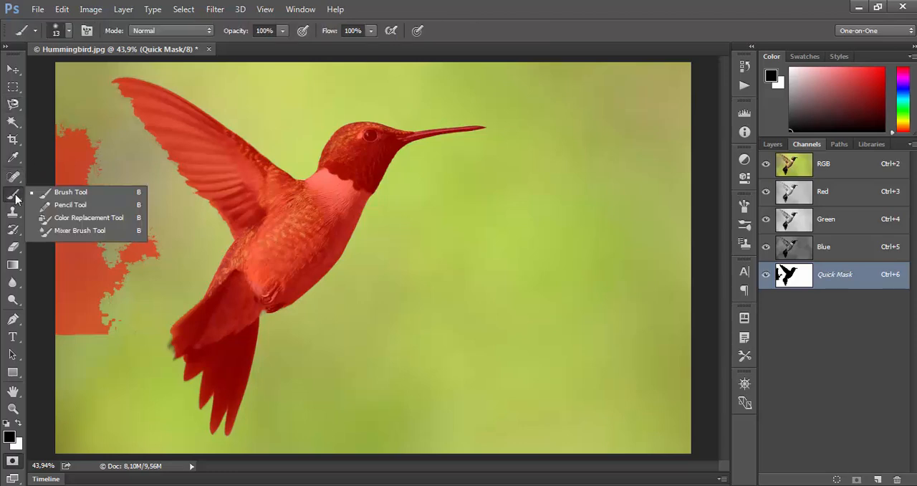
pyautogui.click(71, 192)
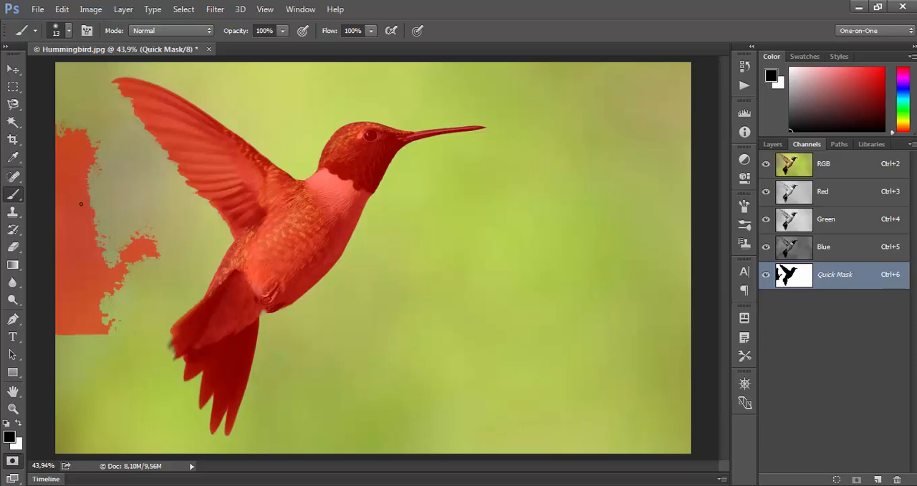
pyautogui.rightClick(81, 203)
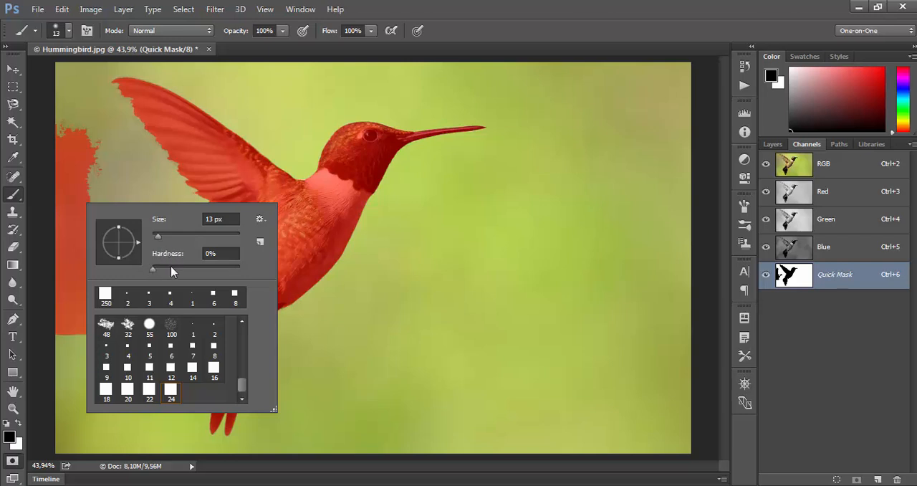
pyautogui.moveTo(154, 268); pyautogui.dragTo(239, 270)
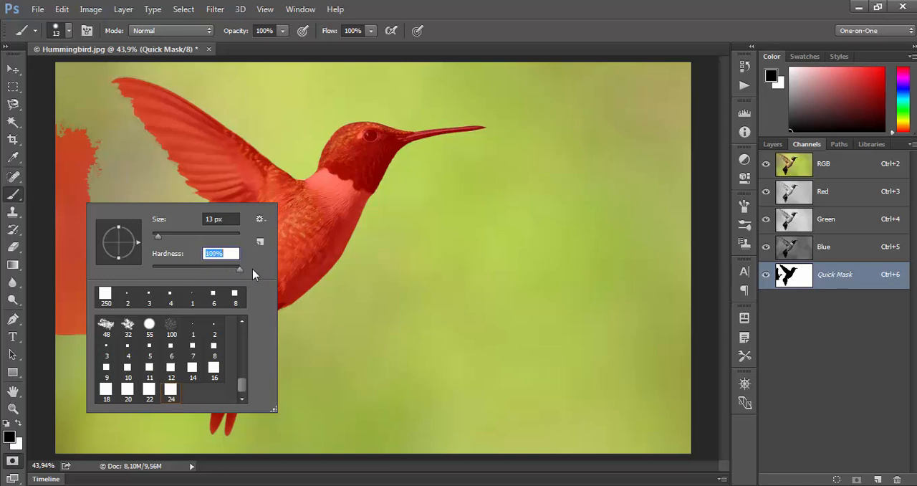
pyautogui.click(212, 219)
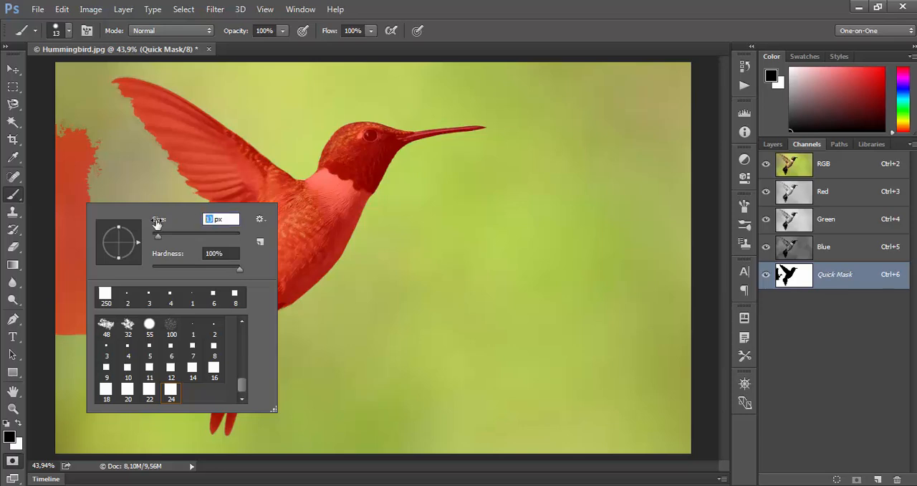
pyautogui.write('100')
pyautogui.press('Return')
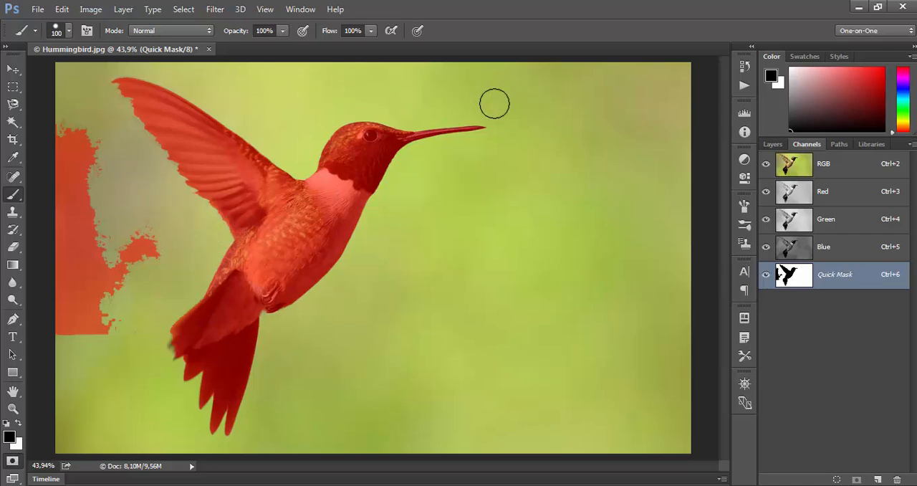
# Step: Set the brush tip's spacing to 10% and close the brush settings
pyautogui.click(300, 9)
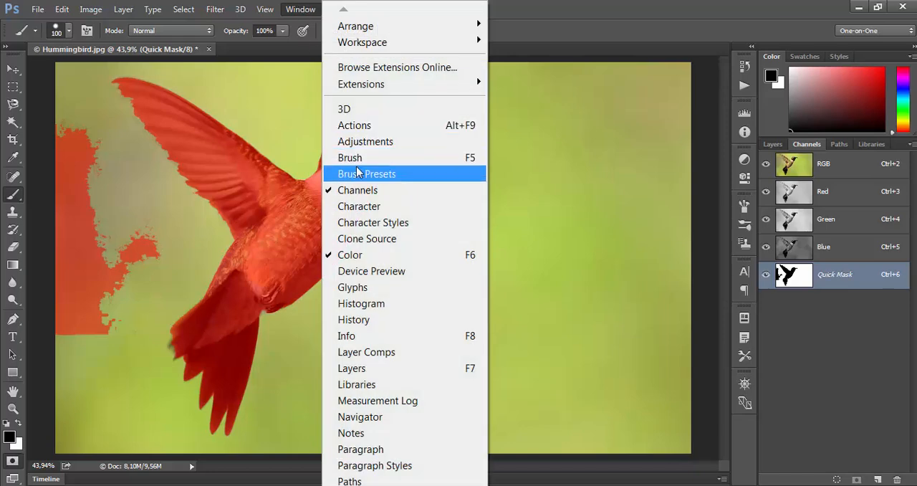
pyautogui.click(358, 173)
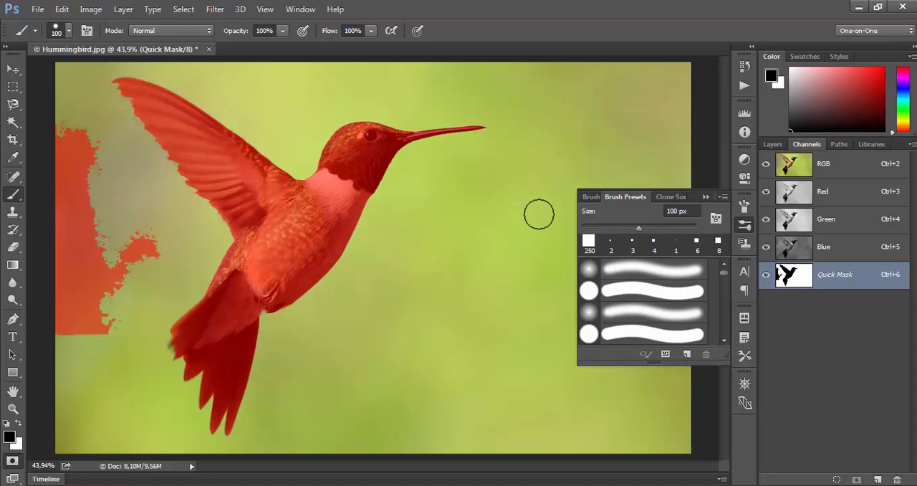
pyautogui.click(592, 201)
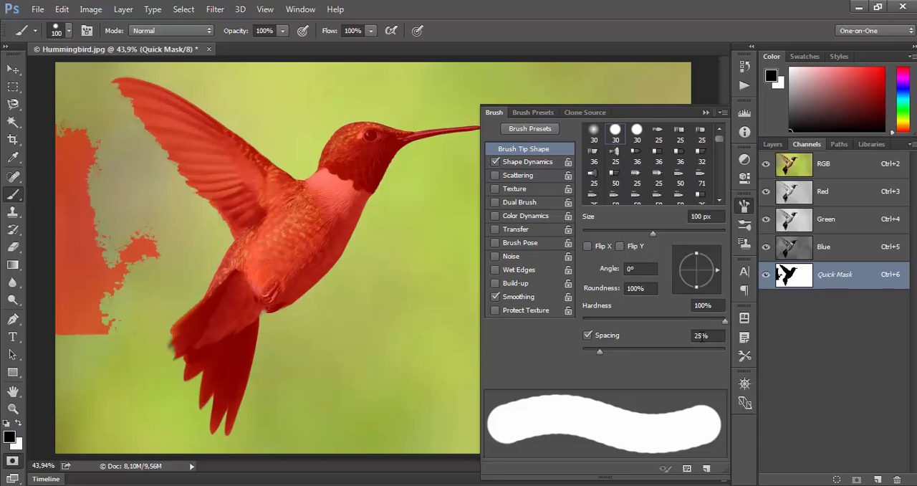
pyautogui.click(695, 337)
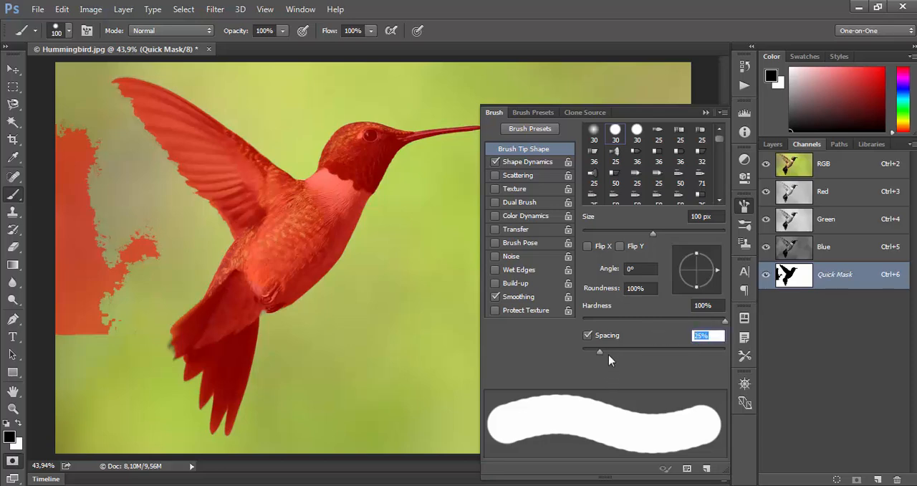
pyautogui.moveTo(598, 353)
pyautogui.mouseDown()
pyautogui.moveTo(655, 353)
pyautogui.moveTo(589, 353)
pyautogui.mouseUp()
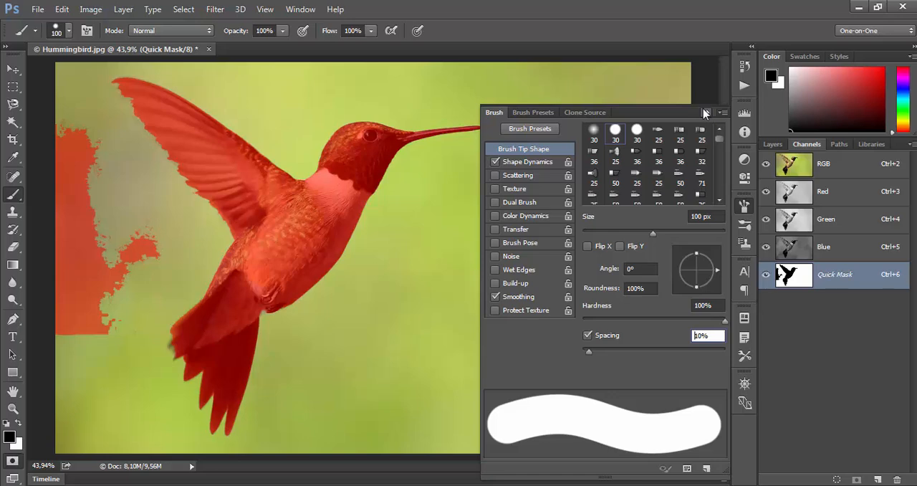
pyautogui.click(703, 113)
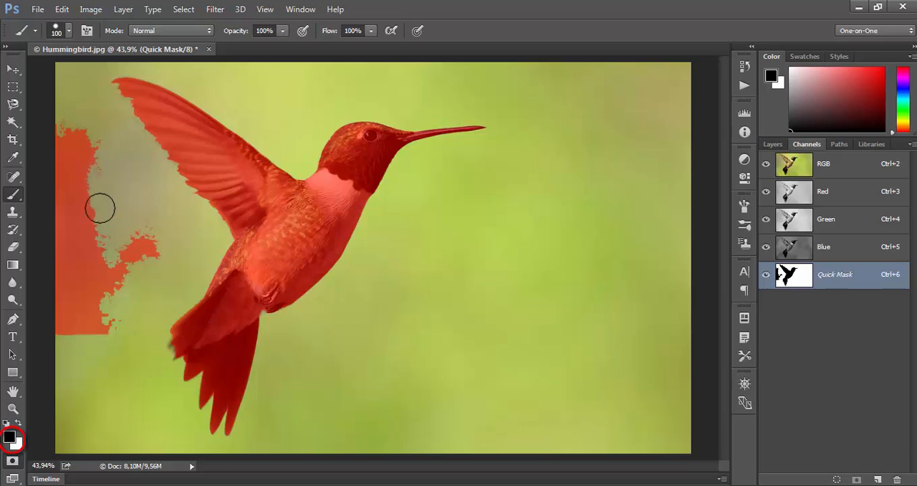
# Step: Extend the stray masked patch behind the bird with black strokes, and trim its ragged edge back by painting with white
pyautogui.moveTo(107, 195)
pyautogui.mouseDown()
pyautogui.moveTo(113, 221)
pyautogui.moveTo(155, 227)
pyautogui.moveTo(161, 240)
pyautogui.moveTo(129, 250)
pyautogui.moveTo(111, 237)
pyautogui.moveTo(109, 217)
pyautogui.moveTo(124, 248)
pyautogui.moveTo(155, 264)
pyautogui.moveTo(114, 313)
pyautogui.moveTo(106, 293)
pyautogui.moveTo(126, 268)
pyautogui.moveTo(109, 241)
pyautogui.mouseUp()
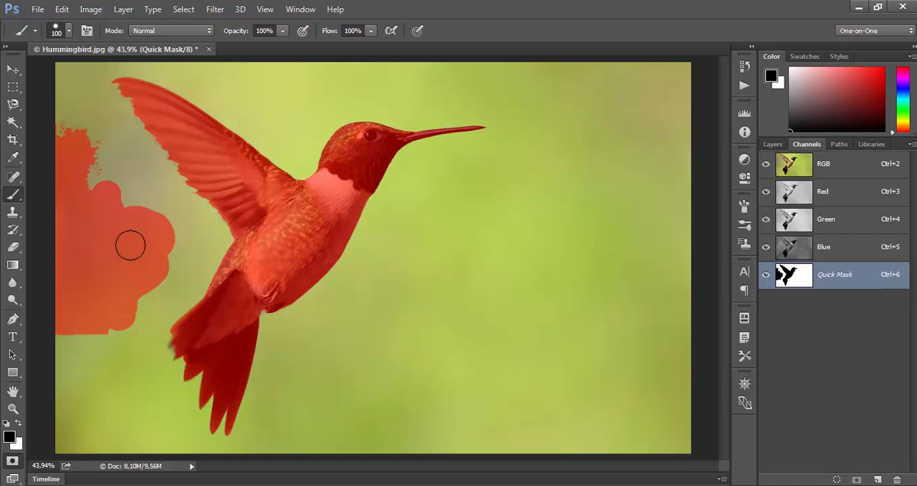
pyautogui.click(20, 426)
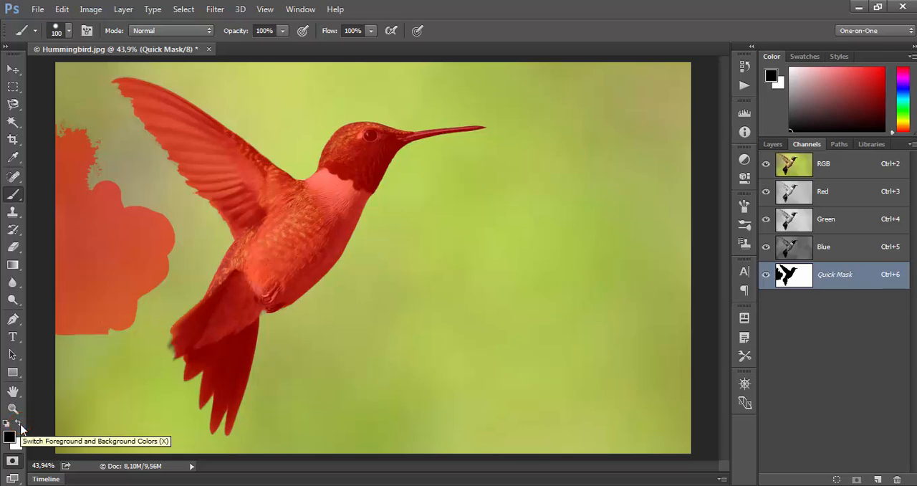
pyautogui.click(19, 423)
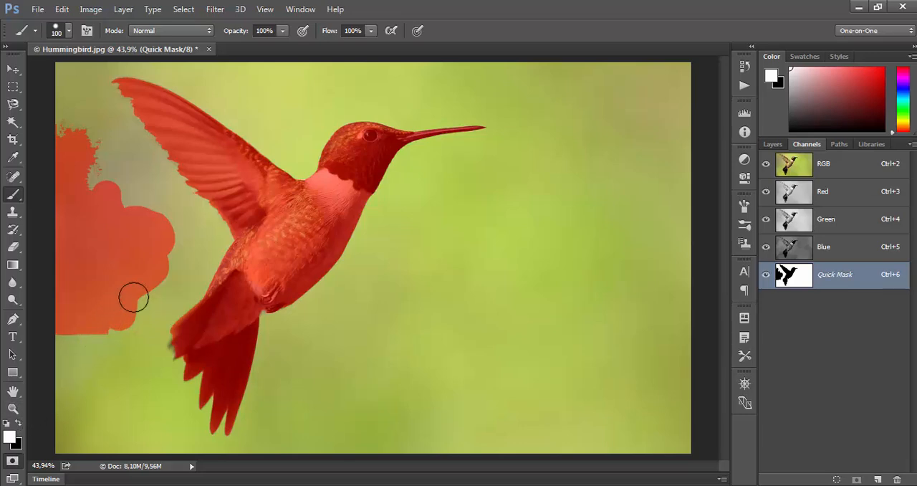
pyautogui.moveTo(147, 202)
pyautogui.mouseDown()
pyautogui.moveTo(163, 243)
pyautogui.moveTo(153, 283)
pyautogui.moveTo(113, 187)
pyautogui.moveTo(100, 201)
pyautogui.moveTo(124, 278)
pyautogui.moveTo(123, 313)
pyautogui.moveTo(136, 280)
pyautogui.mouseUp()
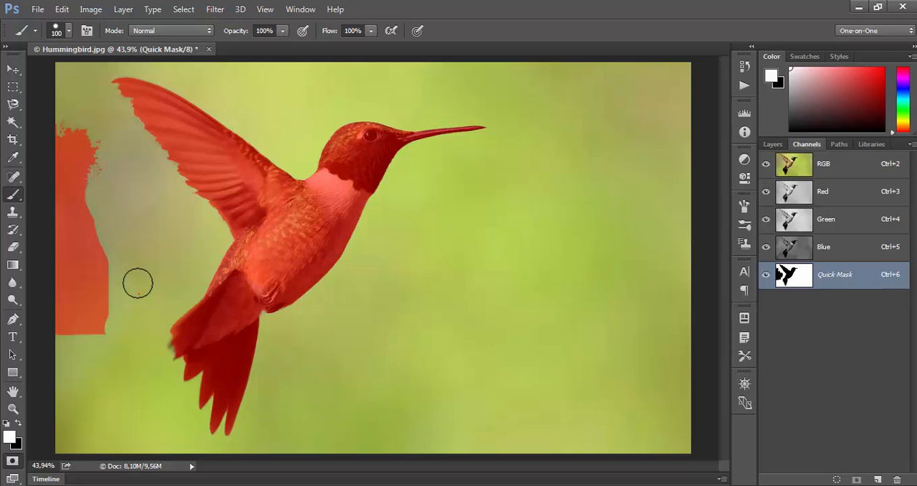
pyautogui.moveTo(103, 161); pyautogui.dragTo(102, 149)
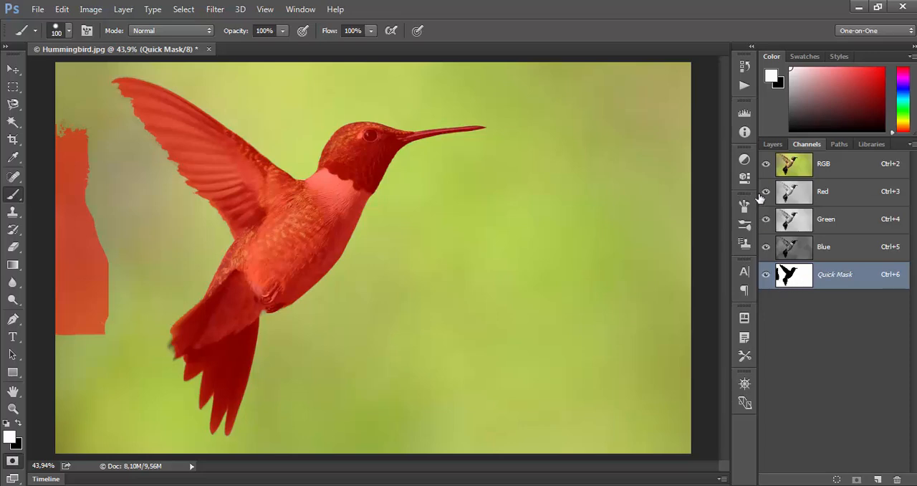
# Step: Display only the Quick Mask channel, extend the stray patch with black strokes, and trim its outer edge with white
pyautogui.click(766, 165)
pyautogui.press('x')
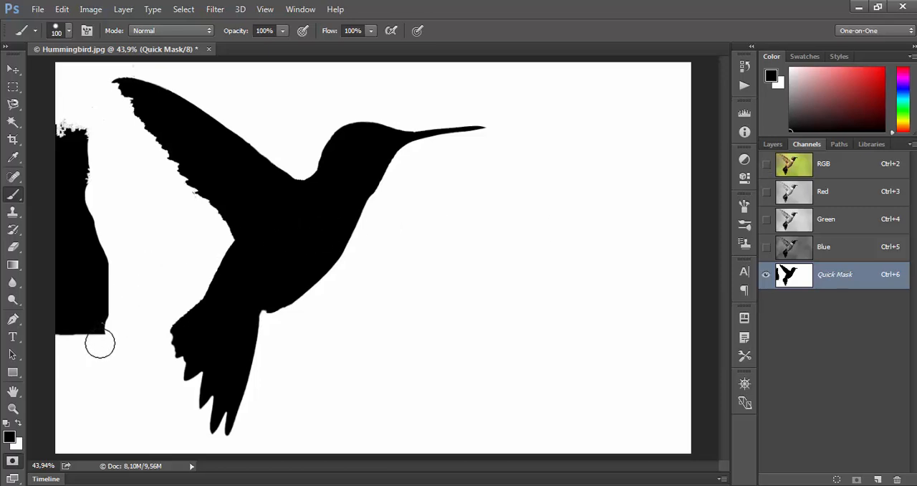
pyautogui.moveTo(95, 348)
pyautogui.mouseDown()
pyautogui.moveTo(114, 265)
pyautogui.moveTo(97, 214)
pyautogui.moveTo(97, 152)
pyautogui.moveTo(118, 243)
pyautogui.moveTo(88, 341)
pyautogui.mouseUp()
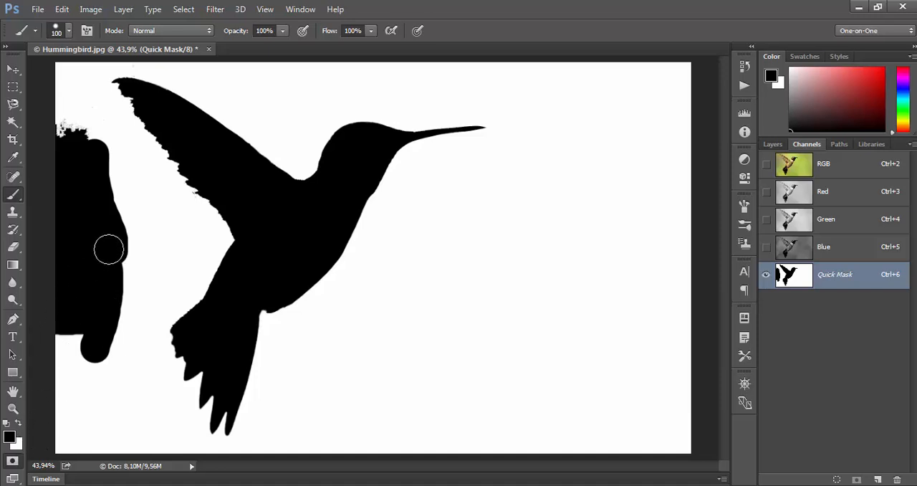
pyautogui.press('x')
pyautogui.moveTo(109, 168)
pyautogui.mouseDown()
pyautogui.moveTo(105, 144)
pyautogui.moveTo(120, 263)
pyautogui.moveTo(111, 332)
pyautogui.moveTo(98, 356)
pyautogui.moveTo(98, 181)
pyautogui.moveTo(92, 146)
pyautogui.moveTo(68, 123)
pyautogui.moveTo(82, 99)
pyautogui.mouseUp()
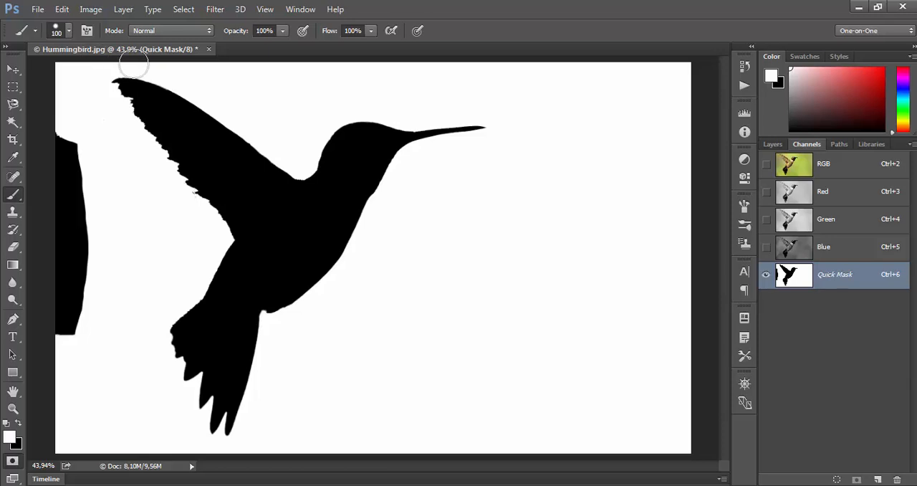
# Step: Reduce the brush to 20 px and paint out the stray specks around the raised wing with white
pyautogui.click(139, 69)
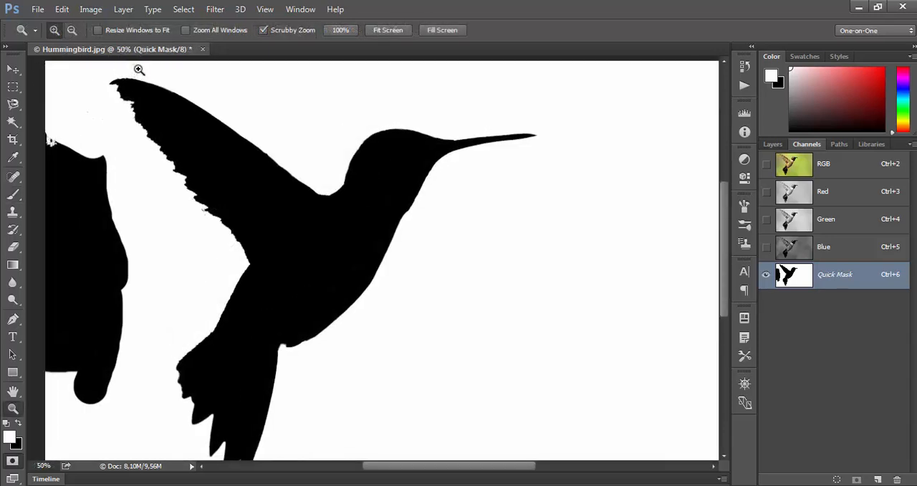
pyautogui.click(139, 69)
pyautogui.click(138, 70)
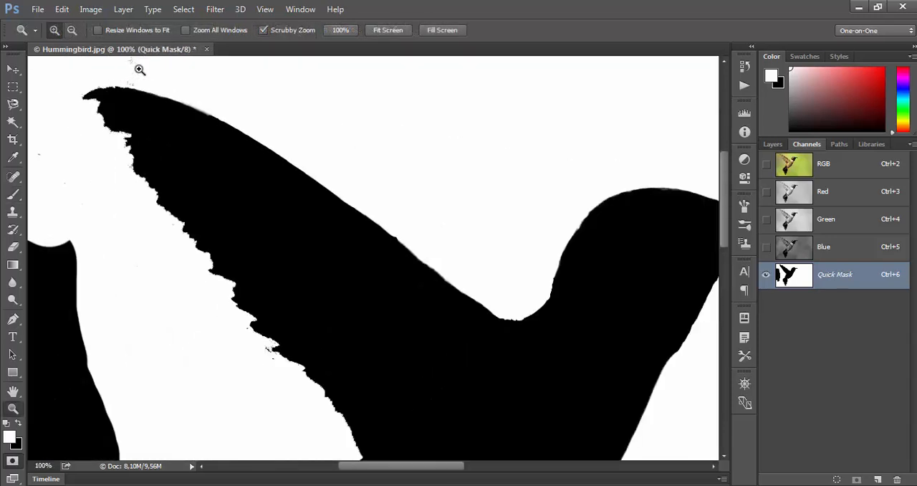
pyautogui.click(140, 69)
pyautogui.press('b')
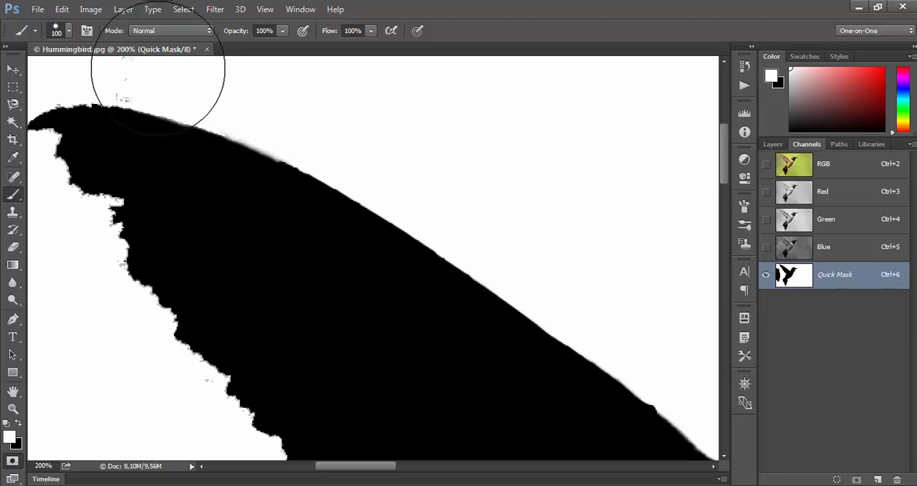
pyautogui.press('[')
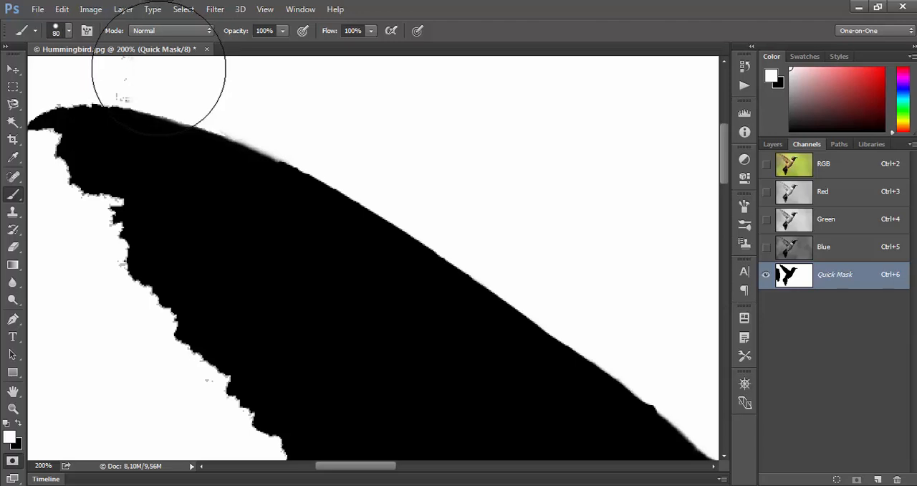
pyautogui.press('[')
pyautogui.press('[')
pyautogui.press('[')
pyautogui.press('[')
pyautogui.press('[')
pyautogui.press('[')
pyautogui.press('[')
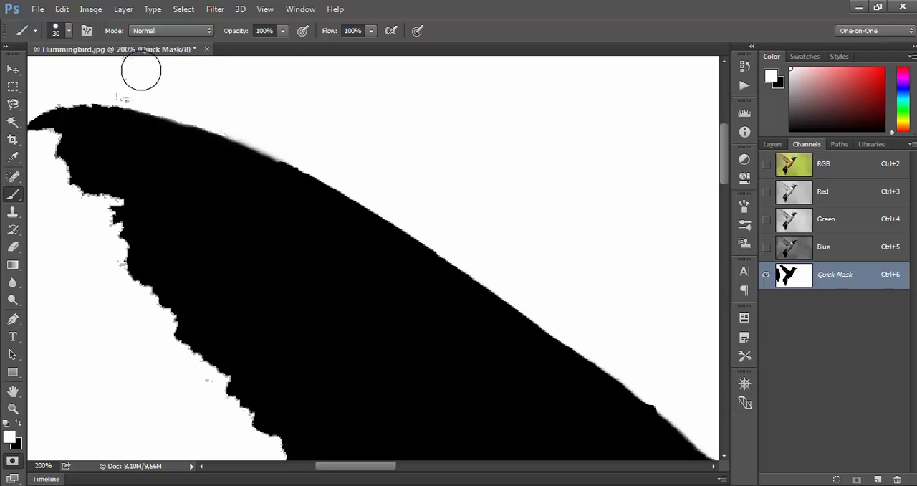
pyautogui.moveTo(138, 90); pyautogui.dragTo(119, 89)
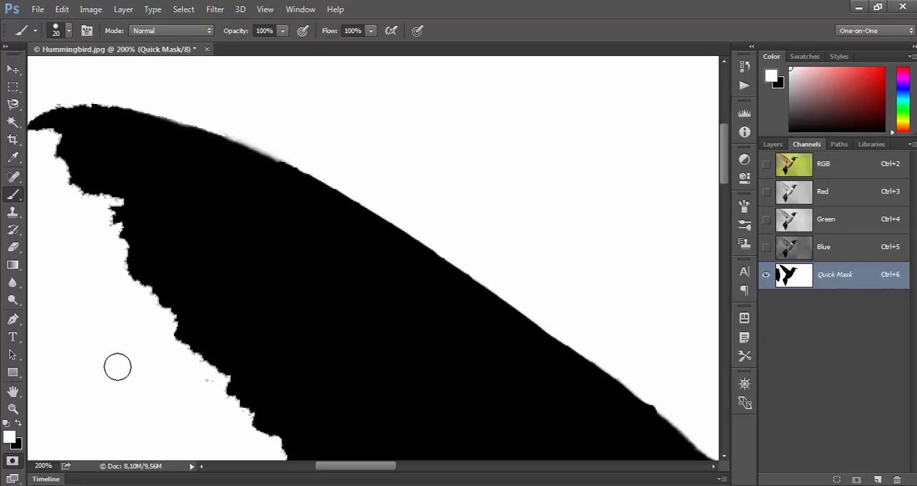
pyautogui.moveTo(121, 358)
pyautogui.mouseDown()
pyautogui.moveTo(293, 229)
pyautogui.moveTo(365, 247)
pyautogui.mouseUp()
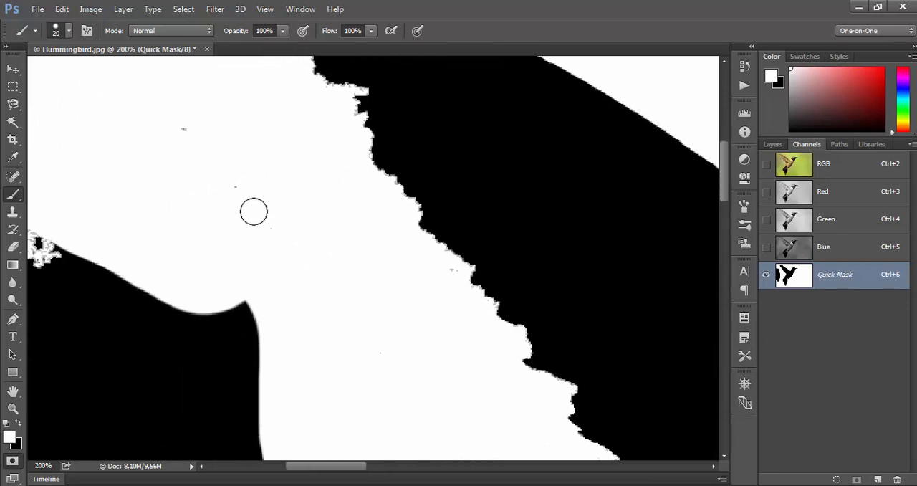
pyautogui.moveTo(254, 211); pyautogui.dragTo(187, 135)
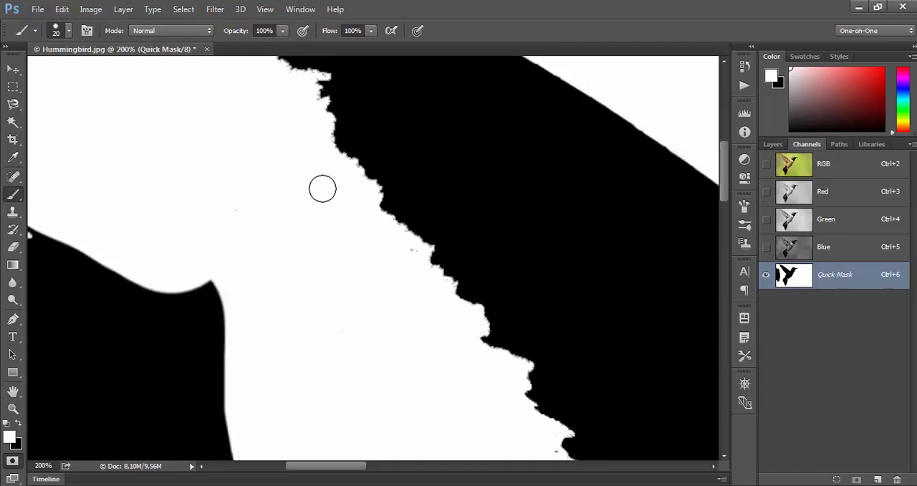
# Step: Paint away the entire stray background patch with a 125 px white brush, turning the RGB composite's visibility back on
pyautogui.hotkey('ctrl', '0')
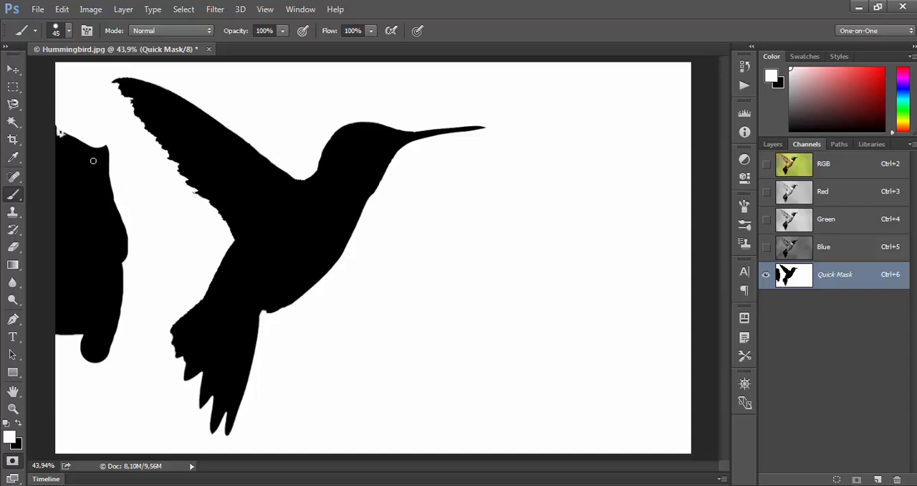
pyautogui.press(']')
pyautogui.press(']')
pyautogui.press(']')
pyautogui.press(']')
pyautogui.press(']')
pyautogui.press(']')
pyautogui.moveTo(64, 131)
pyautogui.mouseDown()
pyautogui.moveTo(125, 155)
pyautogui.moveTo(114, 195)
pyautogui.moveTo(116, 279)
pyautogui.moveTo(120, 209)
pyautogui.moveTo(168, 273)
pyautogui.moveTo(117, 328)
pyautogui.moveTo(110, 306)
pyautogui.moveTo(81, 361)
pyautogui.moveTo(113, 259)
pyautogui.mouseUp()
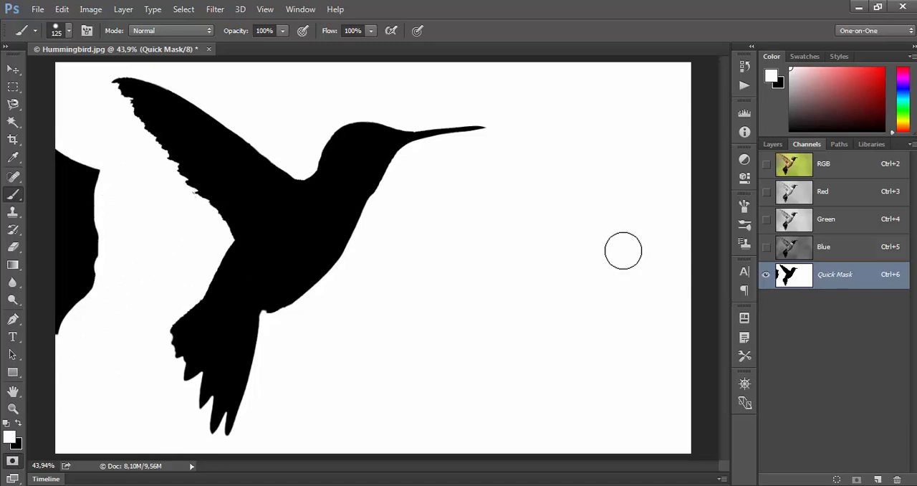
pyautogui.click(764, 167)
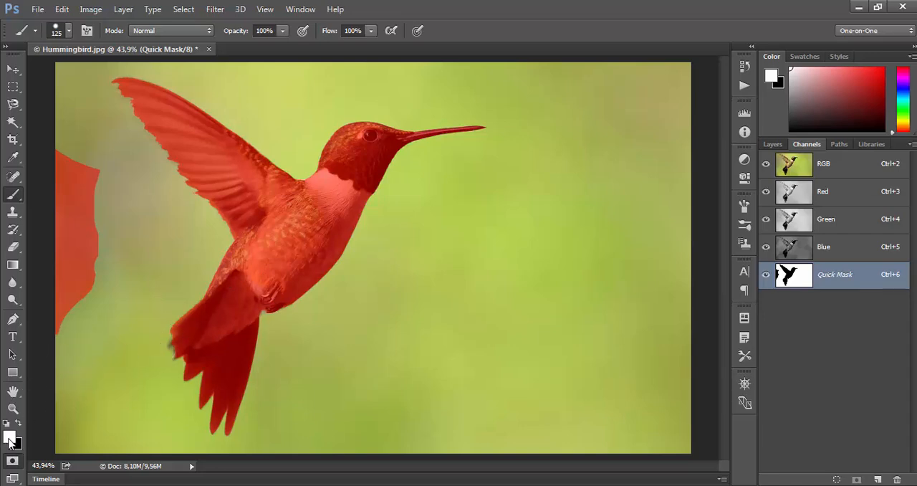
pyautogui.moveTo(65, 319)
pyautogui.mouseDown()
pyautogui.moveTo(88, 271)
pyautogui.moveTo(90, 245)
pyautogui.moveTo(86, 159)
pyautogui.moveTo(72, 148)
pyautogui.moveTo(64, 282)
pyautogui.mouseUp()
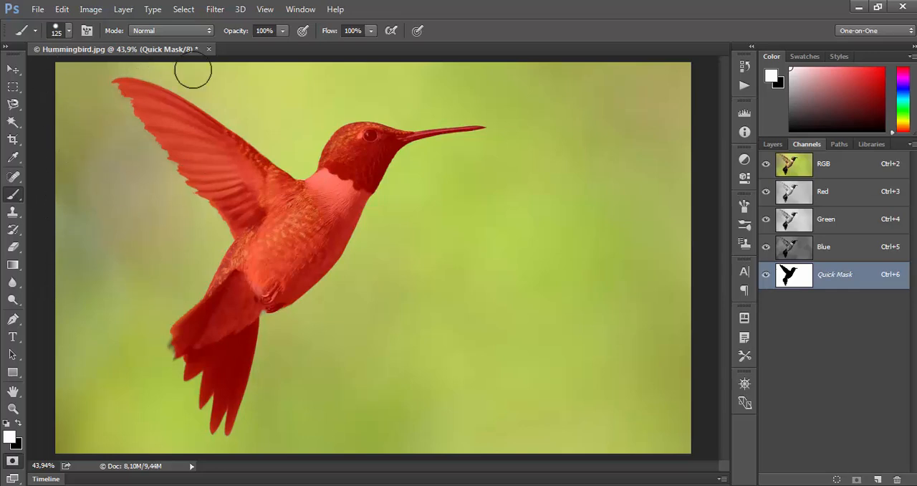
pyautogui.press('z')
pyautogui.click(185, 371)
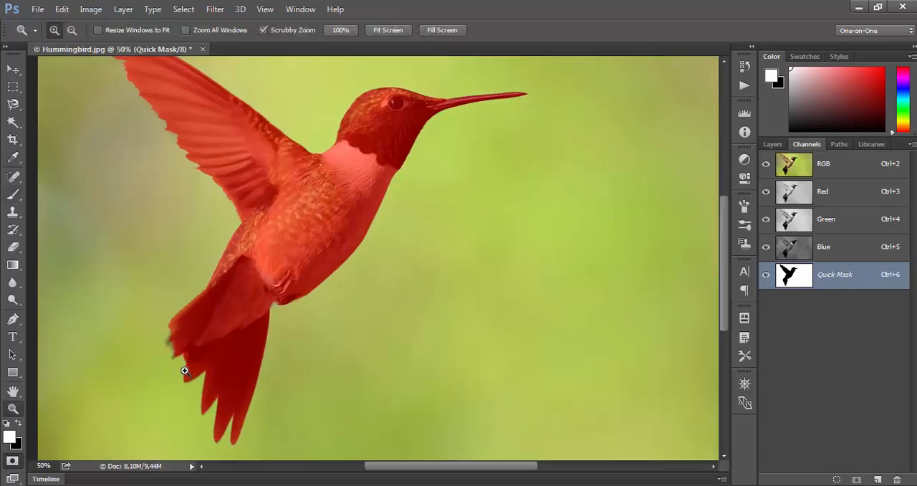
pyautogui.moveTo(184, 370)
pyautogui.mouseDown()
pyautogui.moveTo(320, 322)
pyautogui.moveTo(301, 309)
pyautogui.mouseUp()
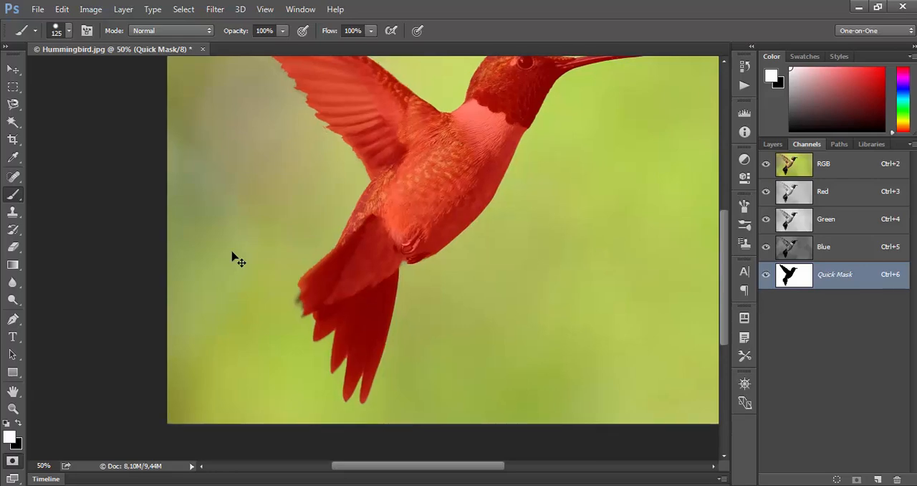
pyautogui.hotkey('ctrl', '0')
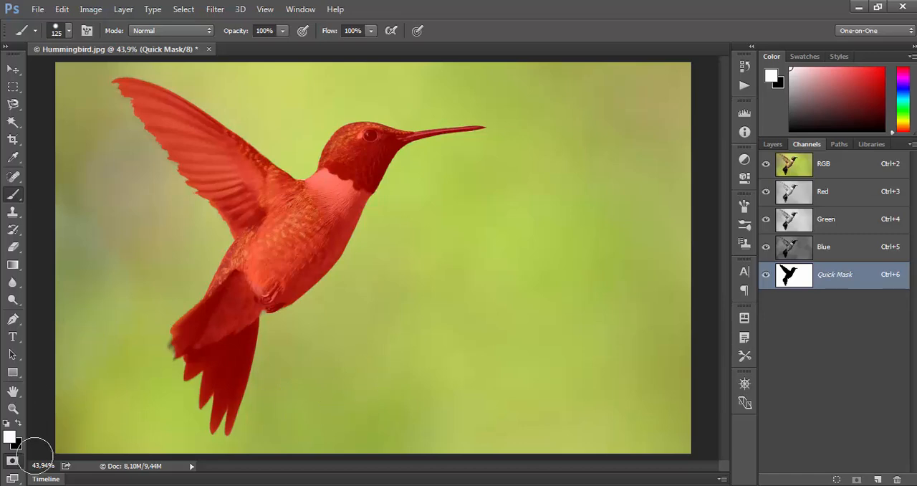
# Step: Return to Standard mode to convert the mask into a selection, toggling Quick Mask to compare the two views
pyautogui.click(13, 460)
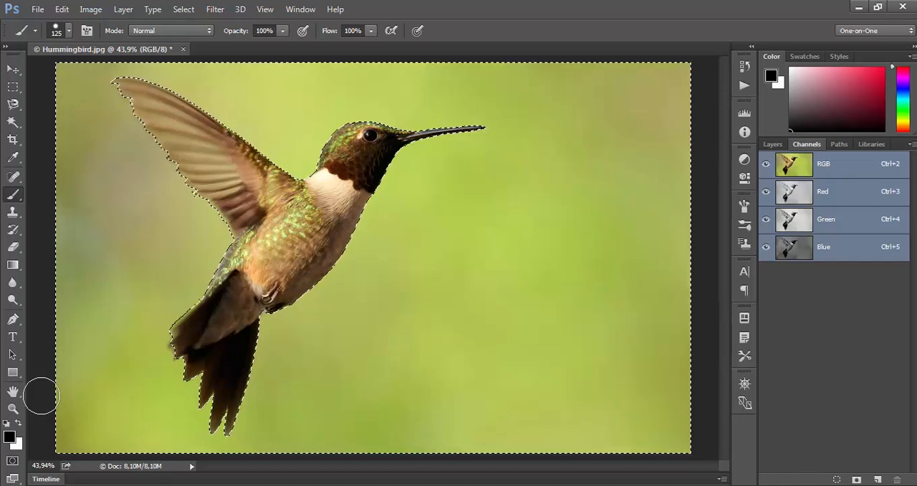
pyautogui.press('q')
pyautogui.press('x')
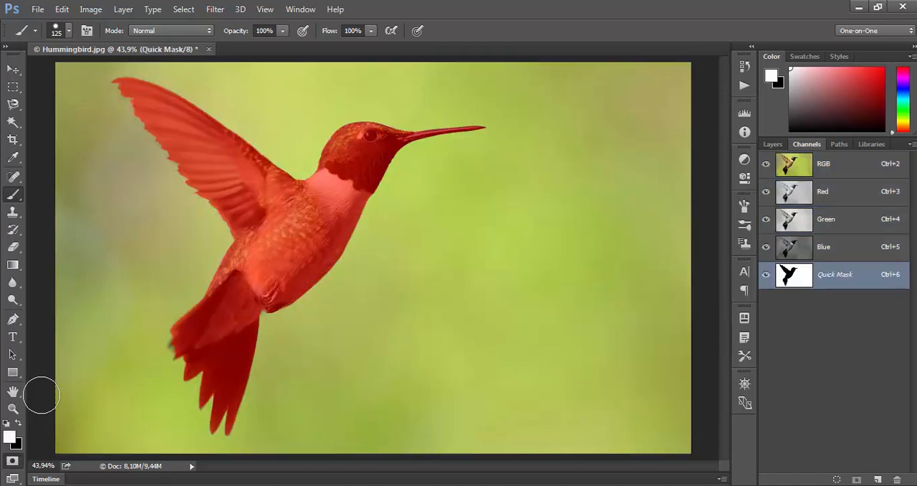
pyautogui.press('q')
pyautogui.press('x')
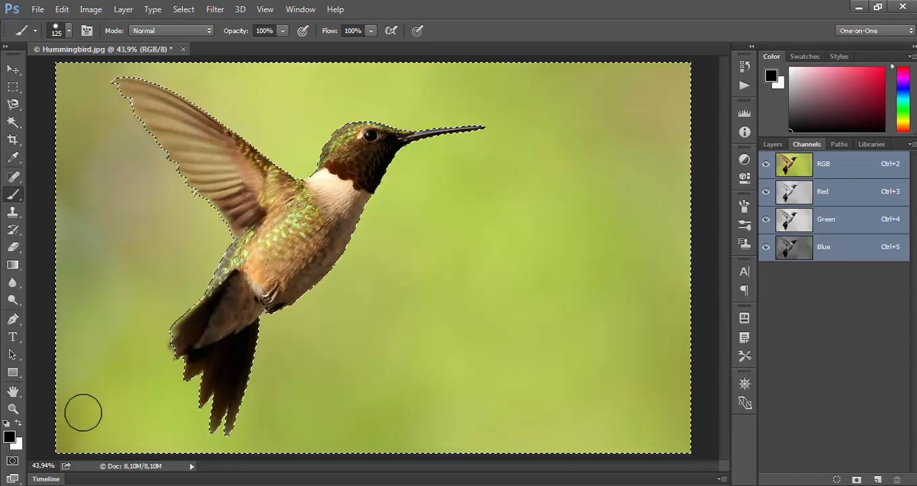
pyautogui.press('q')
pyautogui.press('x')
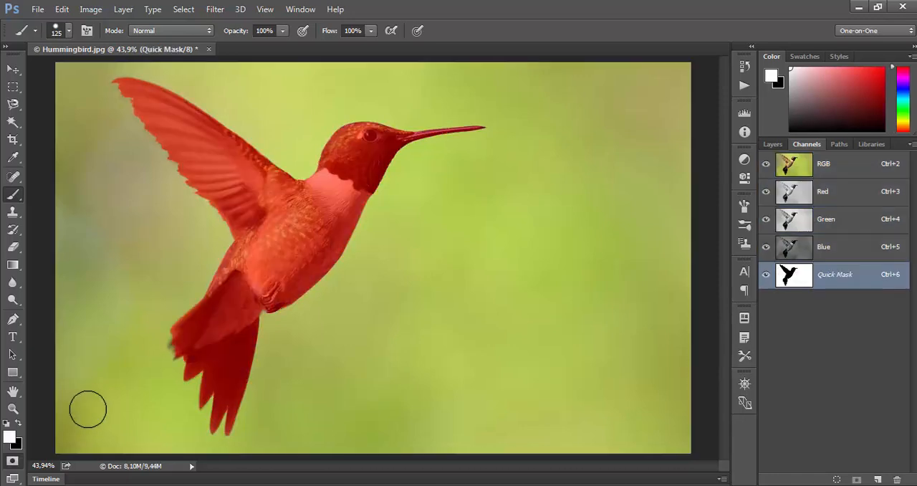
pyautogui.press('q')
pyautogui.press('x')
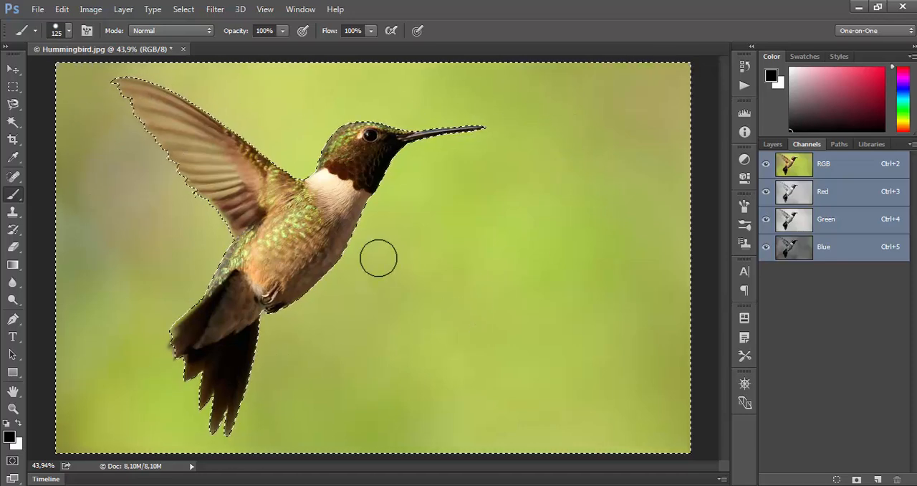
pyautogui.click(301, 10)
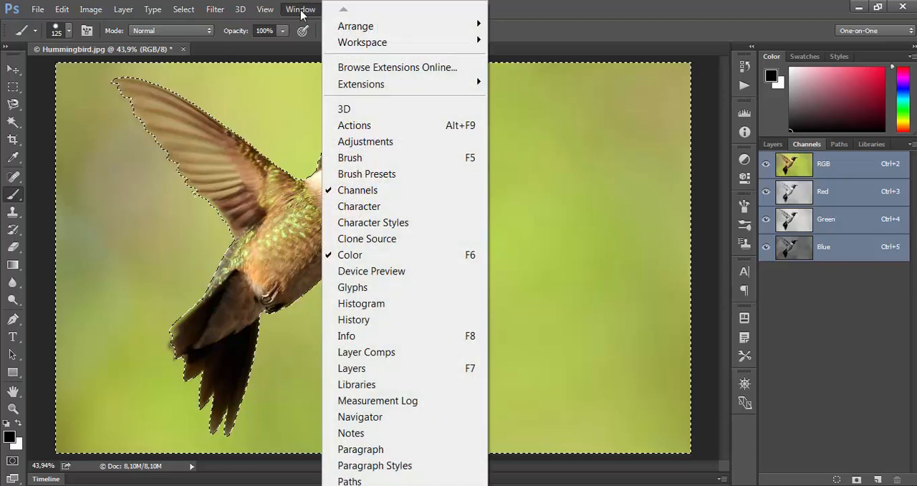
pyautogui.moveTo(269, 13)
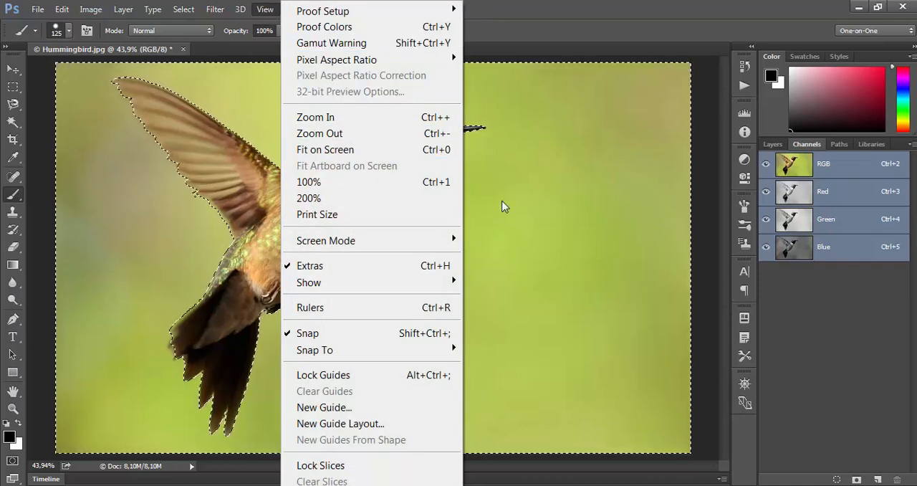
pyautogui.click(534, 336)
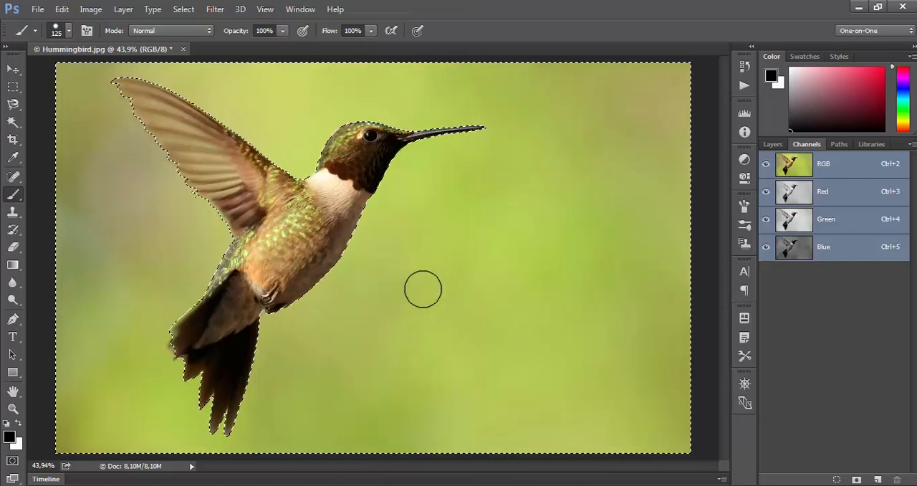
pyautogui.click(181, 10)
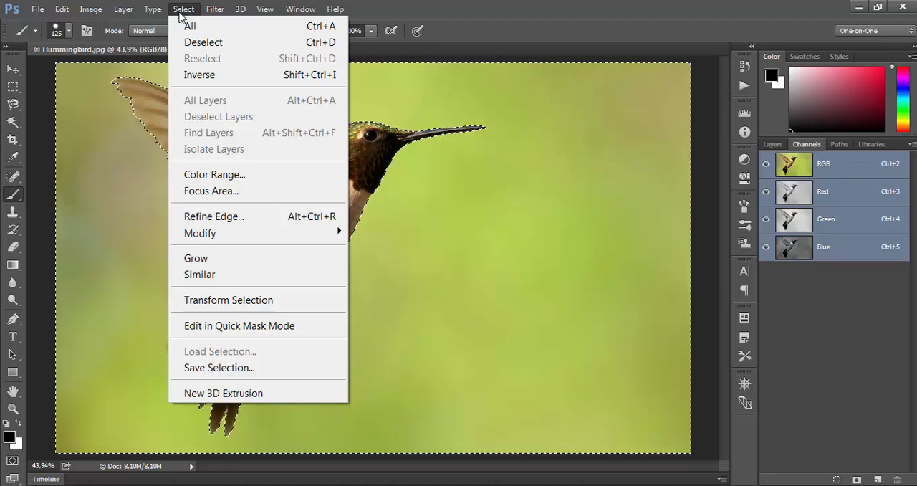
pyautogui.click(222, 367)
pyautogui.moveTo(445, 106); pyautogui.dragTo(513, 191)
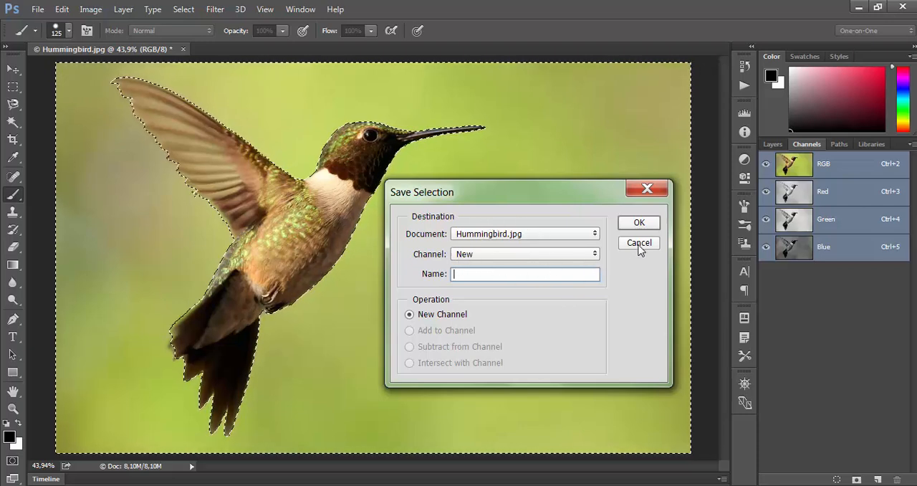
pyautogui.click(638, 244)
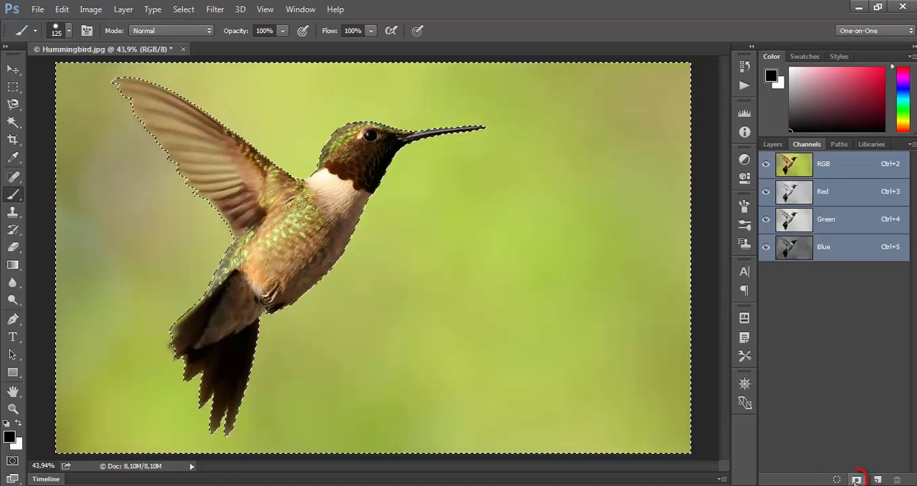
# Step: Save the selection as an alpha channel named "шувуу", and delete that trial channel
pyautogui.click(856, 479)
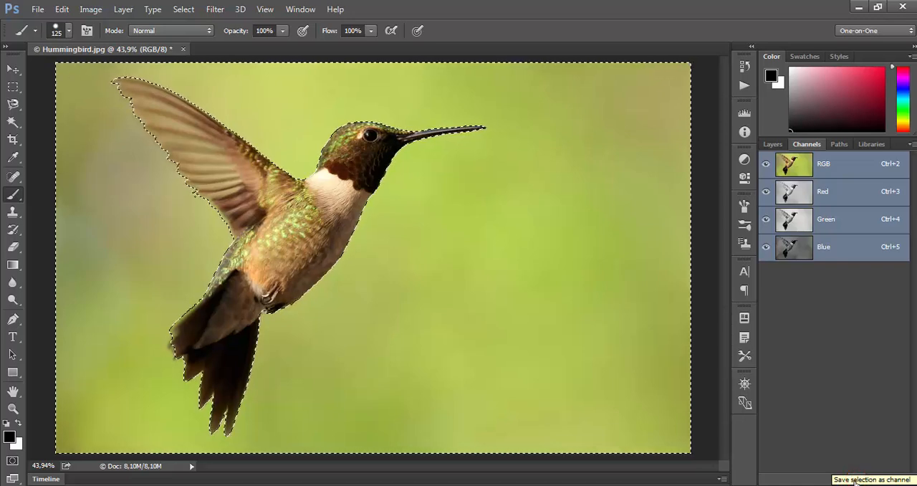
pyautogui.click(856, 479)
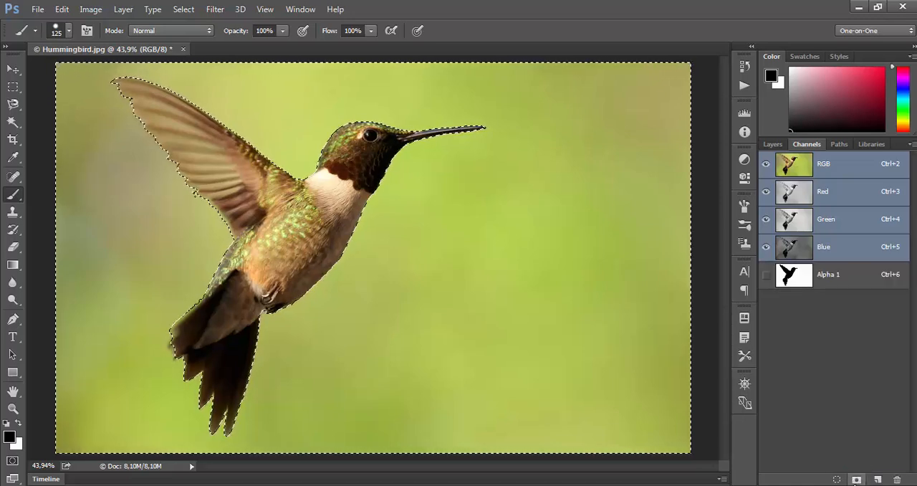
pyautogui.doubleClick(829, 276)
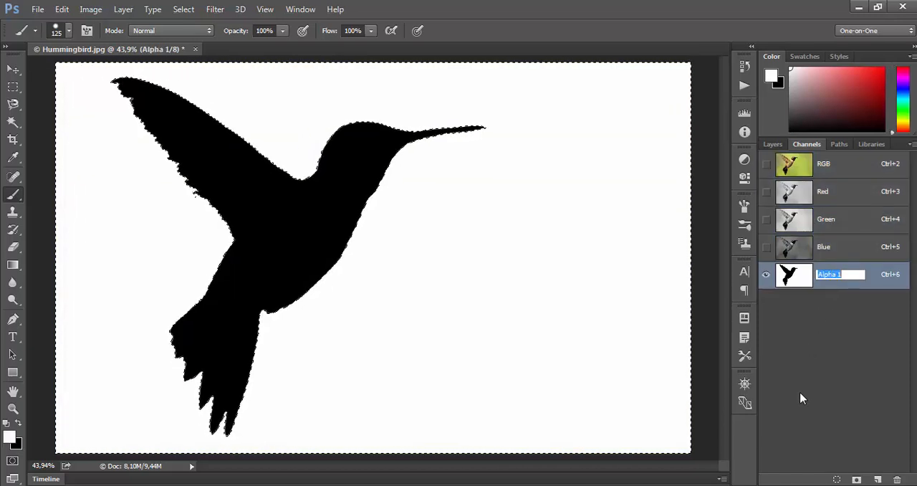
pyautogui.write('w')
pyautogui.press('Escape')
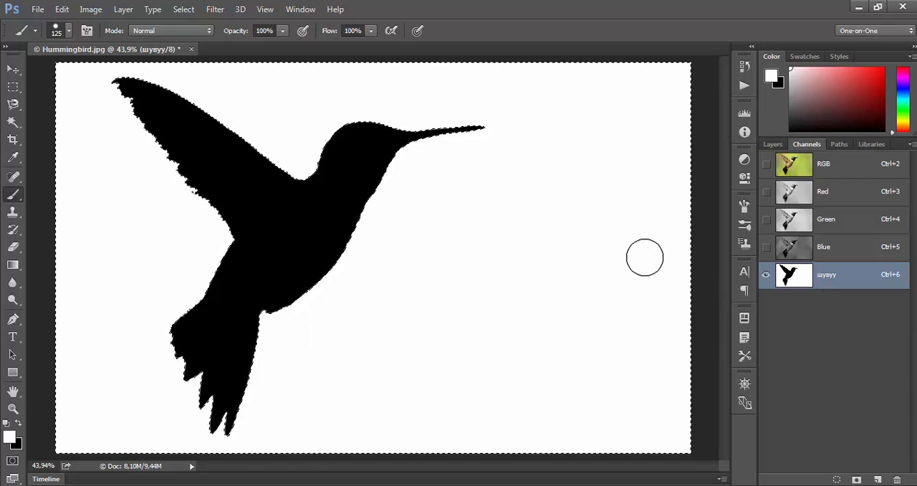
pyautogui.moveTo(846, 278); pyautogui.dragTo(897, 481)
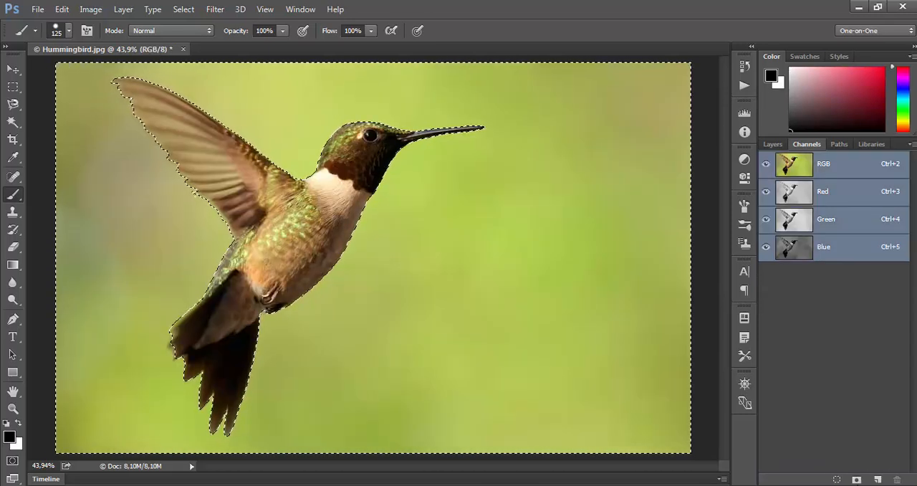
# Step: Save the current selection as an alpha channel named "шувуу", with colour indicating the masked areas
pyautogui.keyDown('alt'); pyautogui.click(856, 480); pyautogui.keyUp('alt')
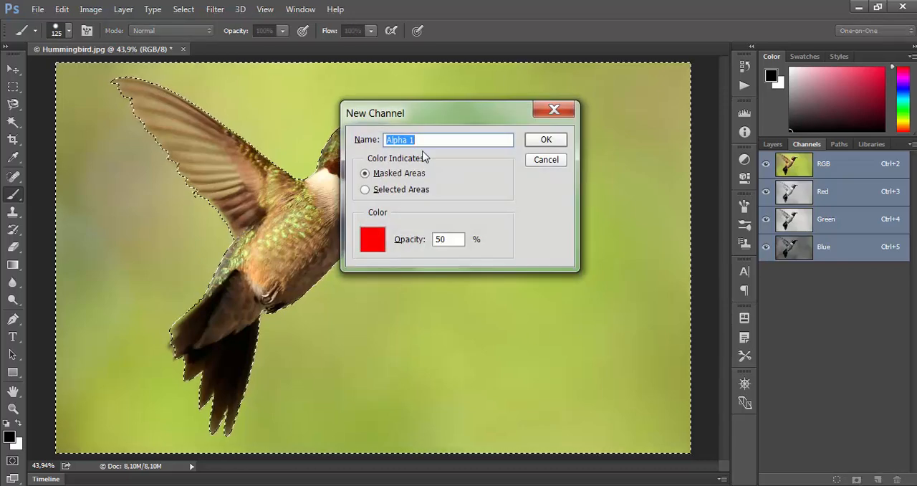
pyautogui.moveTo(447, 121); pyautogui.dragTo(514, 175)
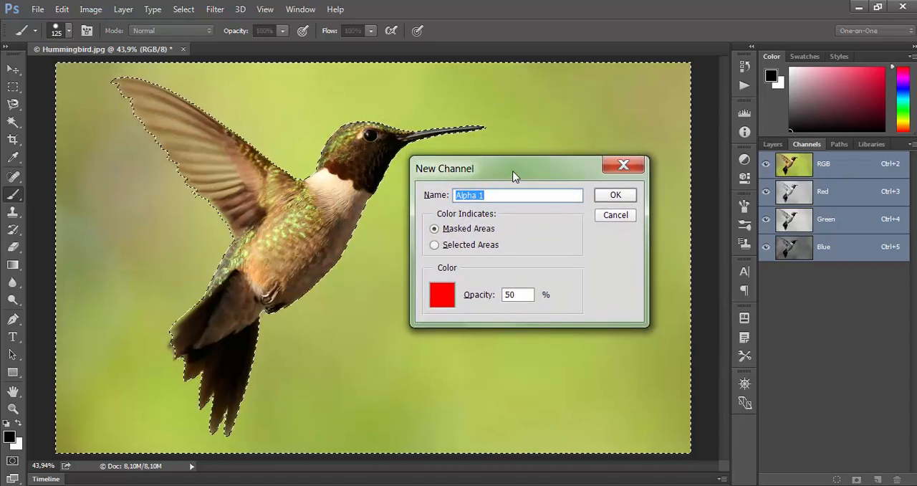
pyautogui.write('шувуу')
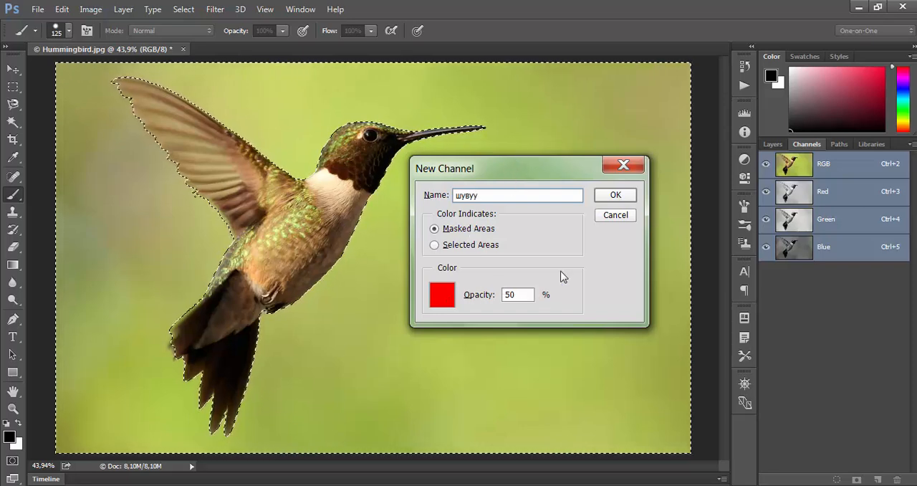
pyautogui.click(623, 194)
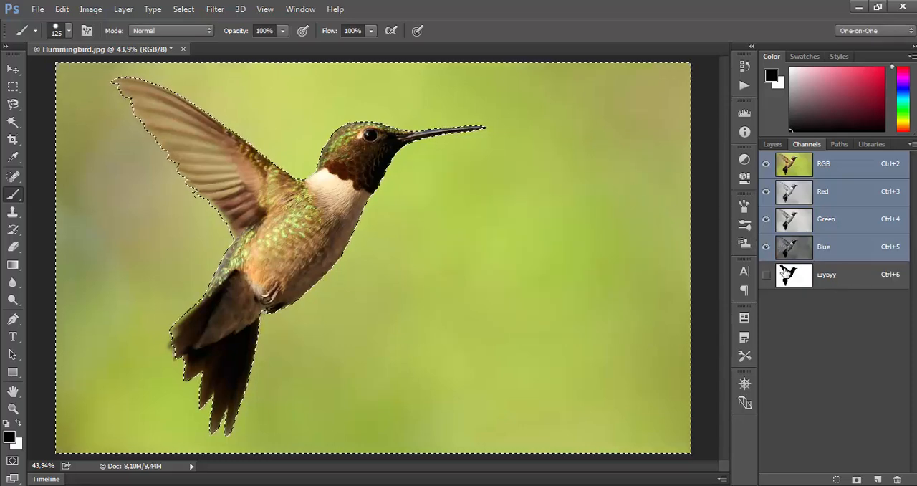
pyautogui.click(37, 10)
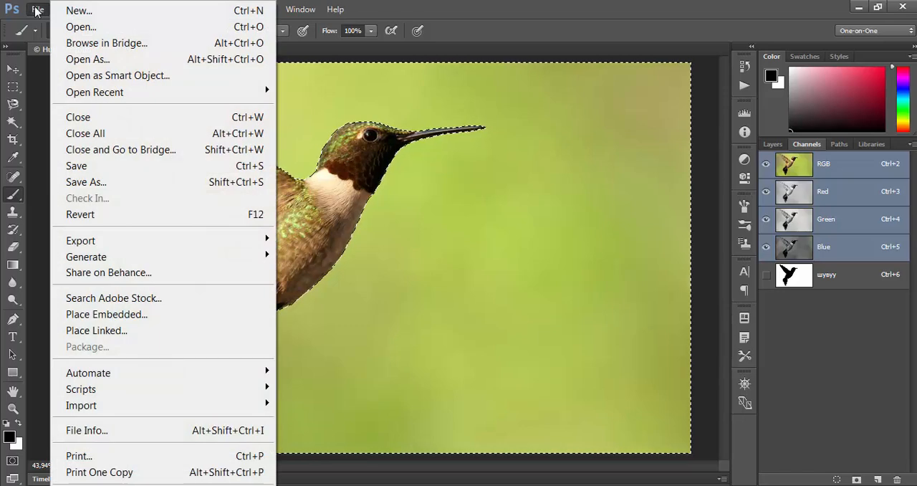
pyautogui.click(85, 167)
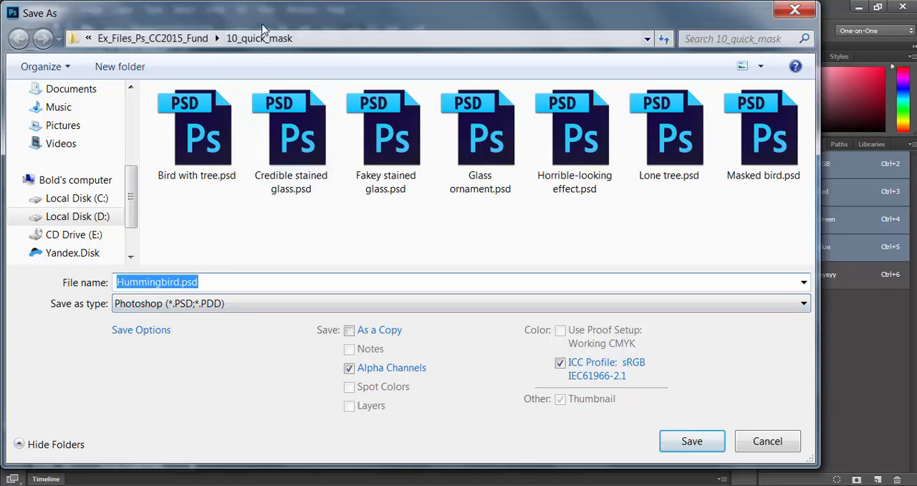
pyautogui.moveTo(261, 30); pyautogui.dragTo(286, 91)
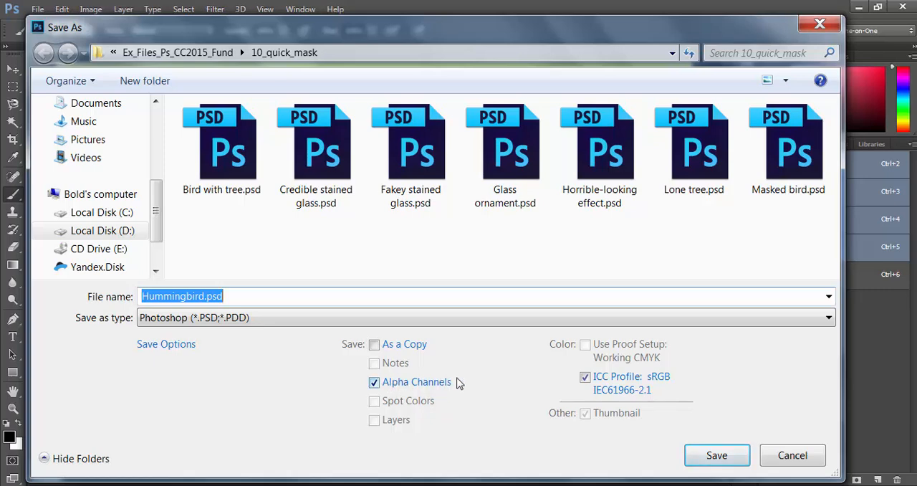
pyautogui.click(721, 459)
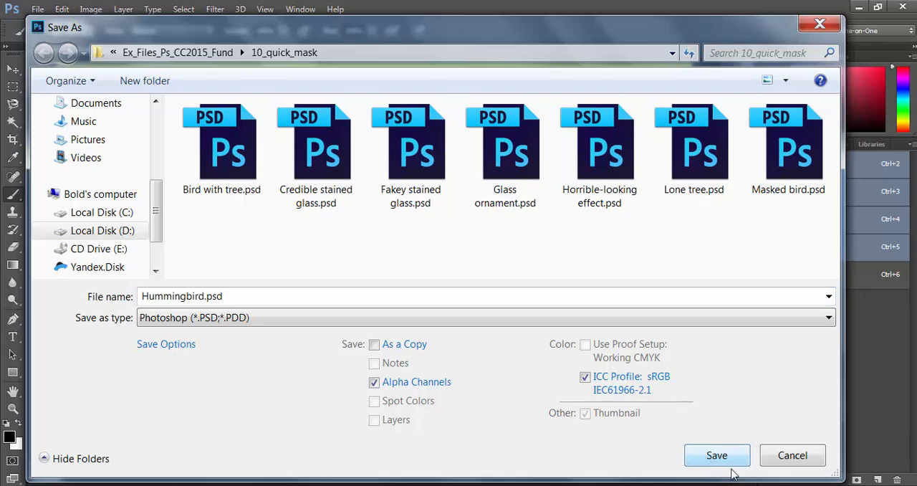
pyautogui.click(341, 320)
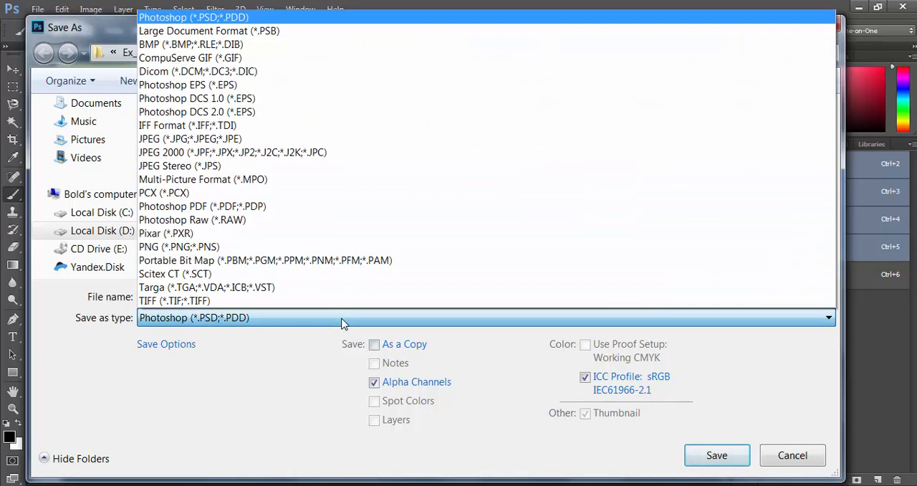
pyautogui.click(300, 301)
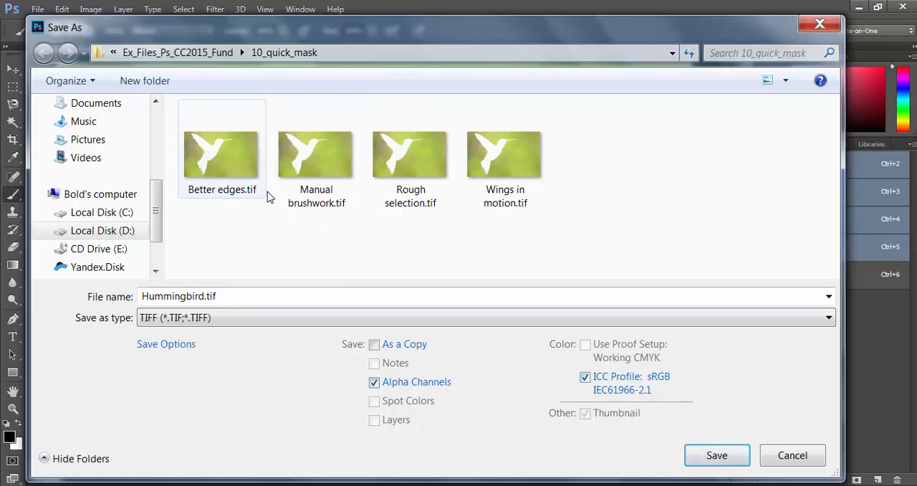
pyautogui.click(405, 170)
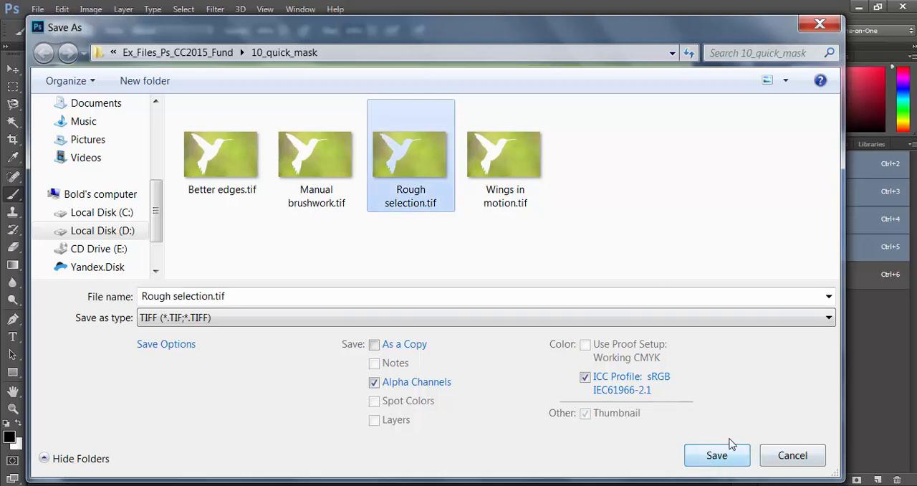
pyautogui.click(787, 456)
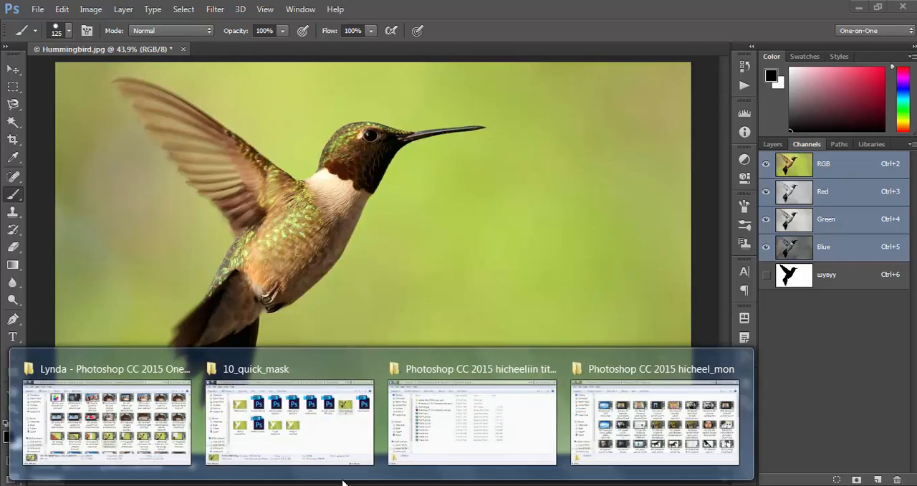
# Step: Switch to the 10_quick_mask folder in Windows Explorer and open "Rough selection.tif" in Photoshop
pyautogui.click(340, 469)
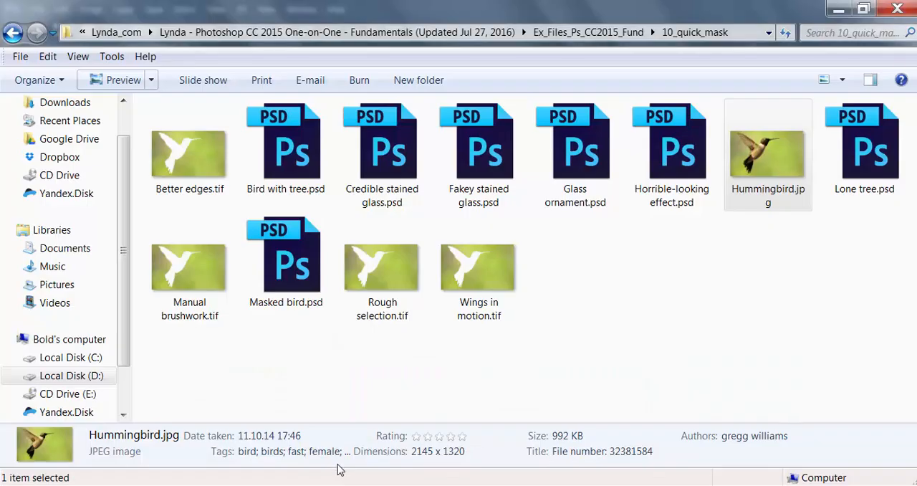
pyautogui.click(400, 316)
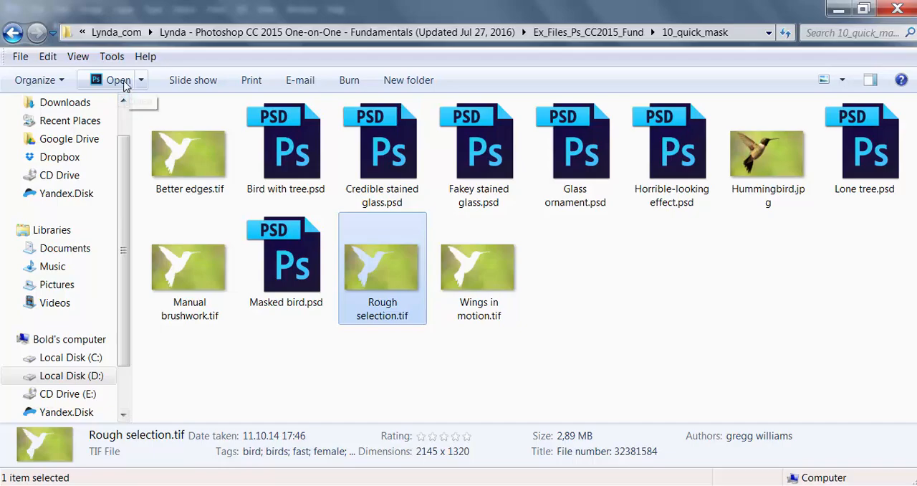
pyautogui.click(117, 80)
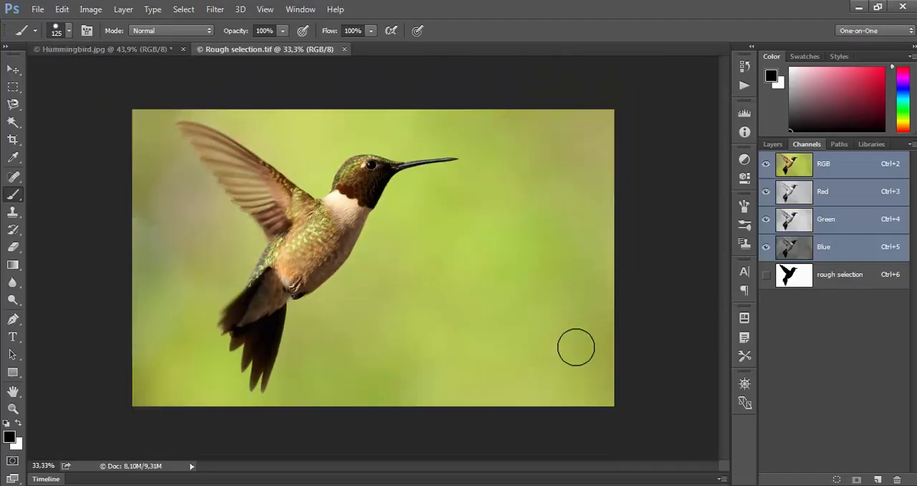
pyautogui.hotkey('ctrl', '0')
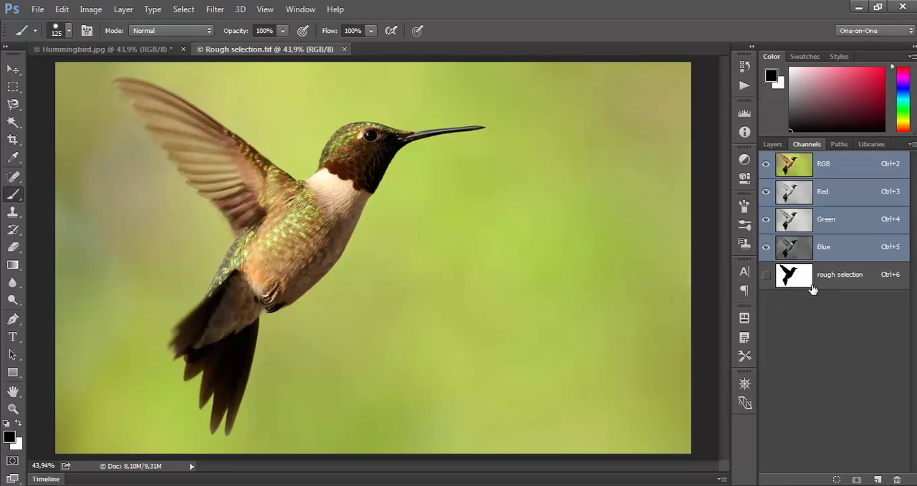
# Step: Compare the alpha channels of Hummingbird.jpg and Rough selection.tif, and toggle Quick Mask on and off in Rough selection.tif
pyautogui.click(128, 55)
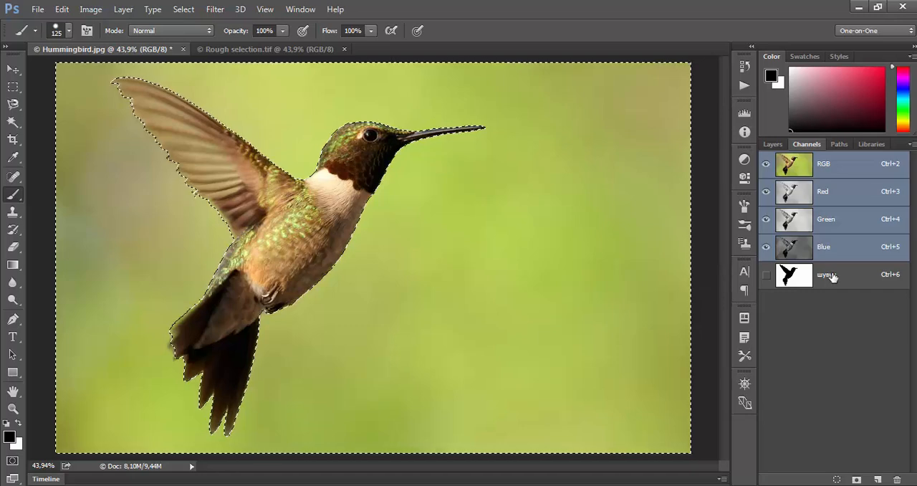
pyautogui.click(260, 50)
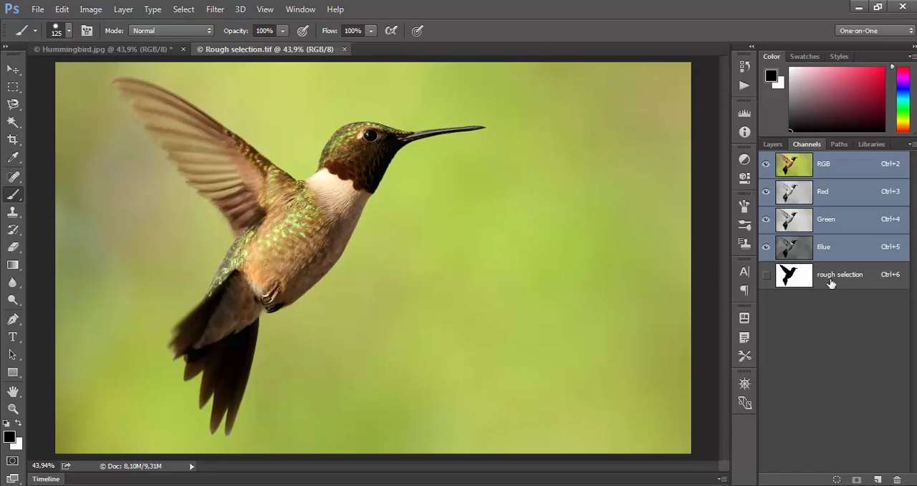
pyautogui.click(12, 461)
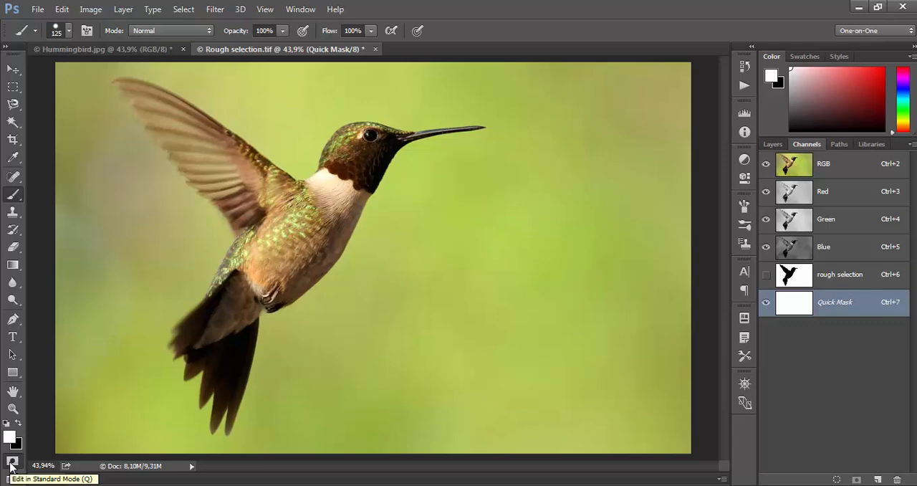
pyautogui.click(11, 462)
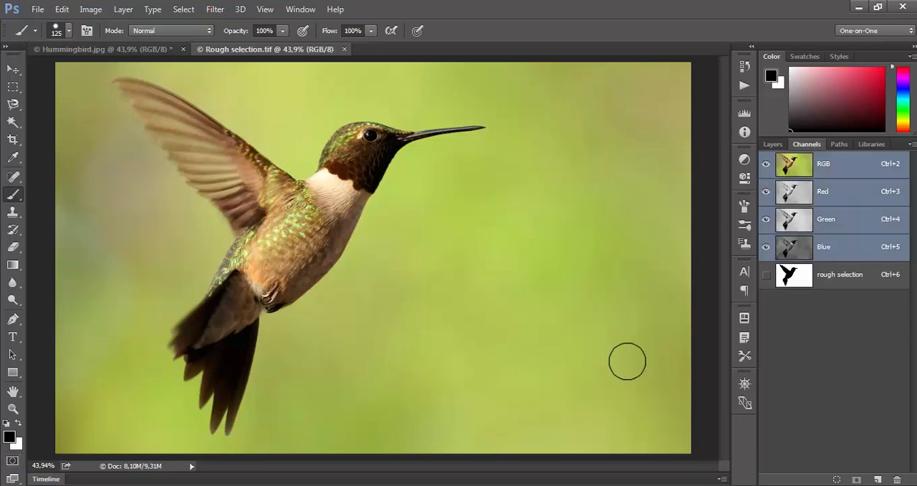
# Step: Select the "rough selection" alpha channel for editing, make white the foreground colour, and turn on the RGB composite's visibility
pyautogui.click(859, 280)
pyautogui.press('x')
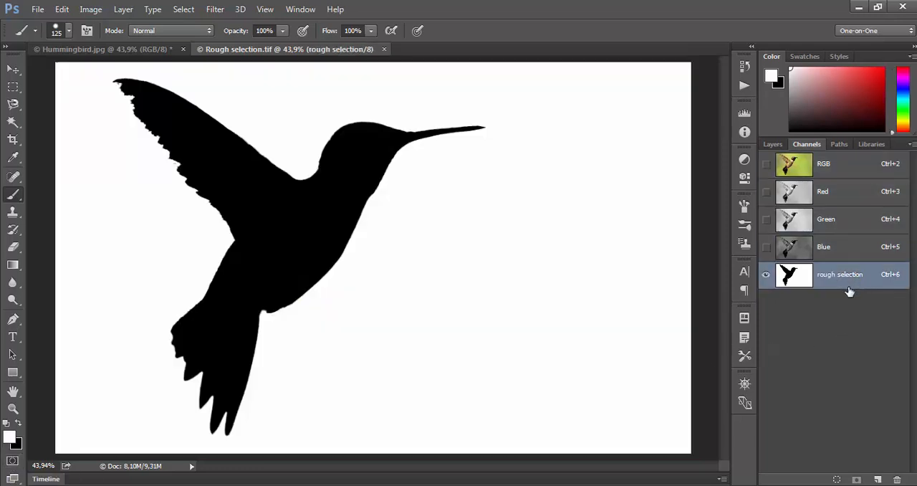
pyautogui.click(766, 164)
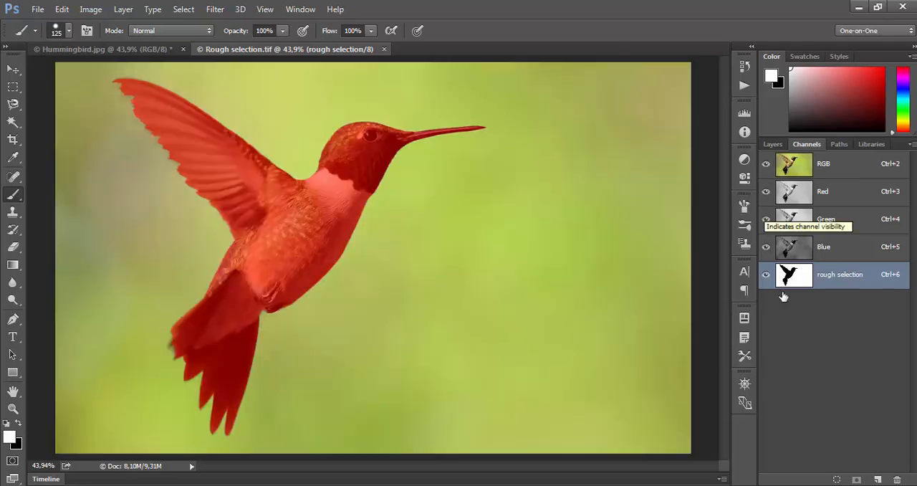